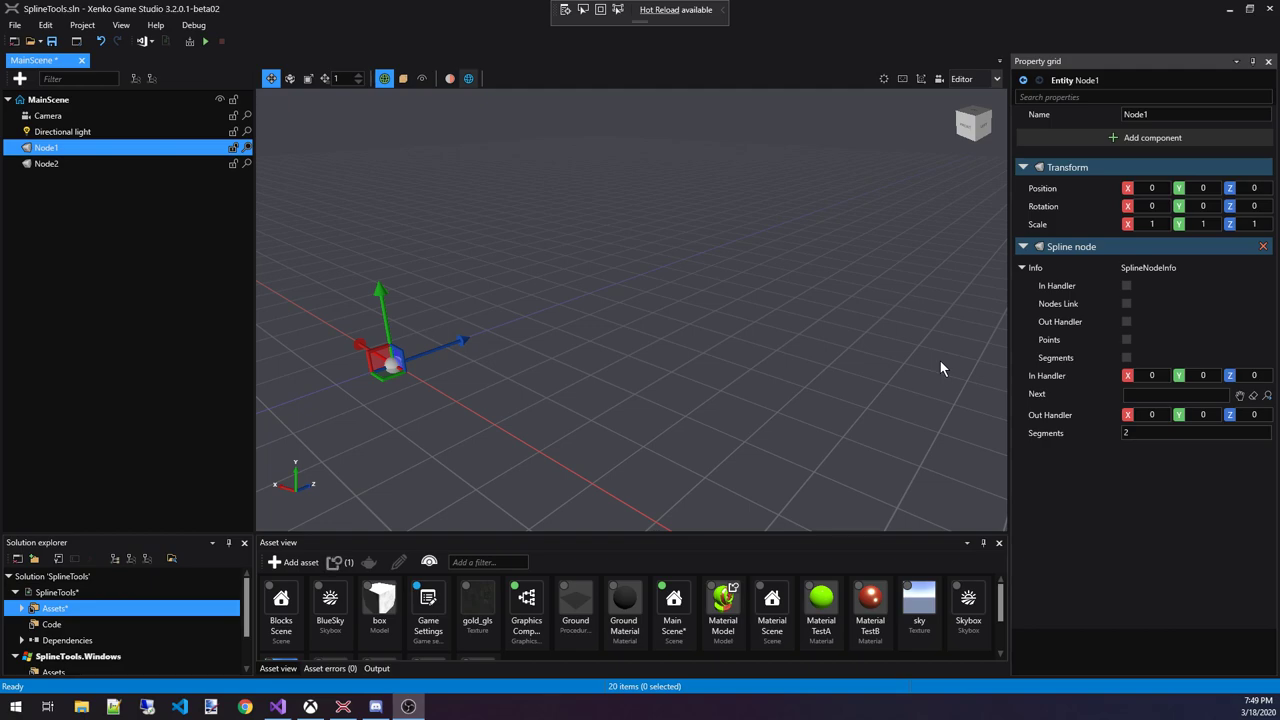
Set Node1's Next reference to the Node2 spline node.
click(1040, 433)
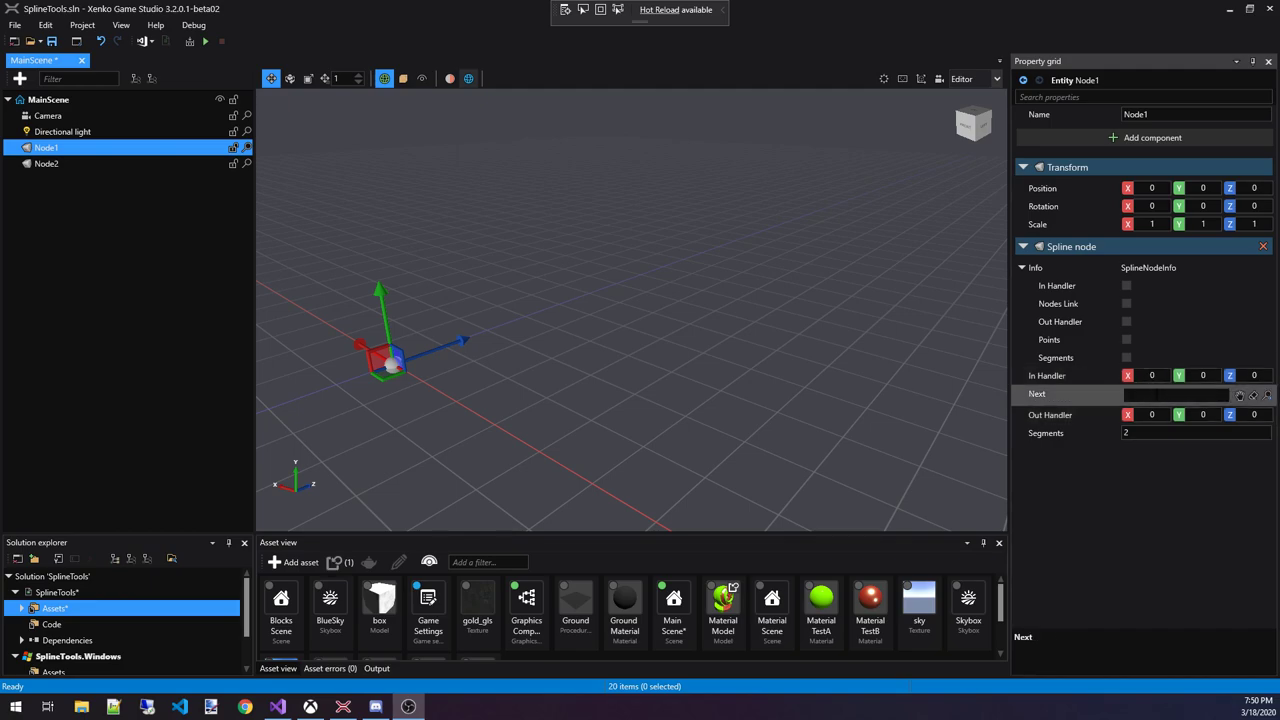
click(1238, 397)
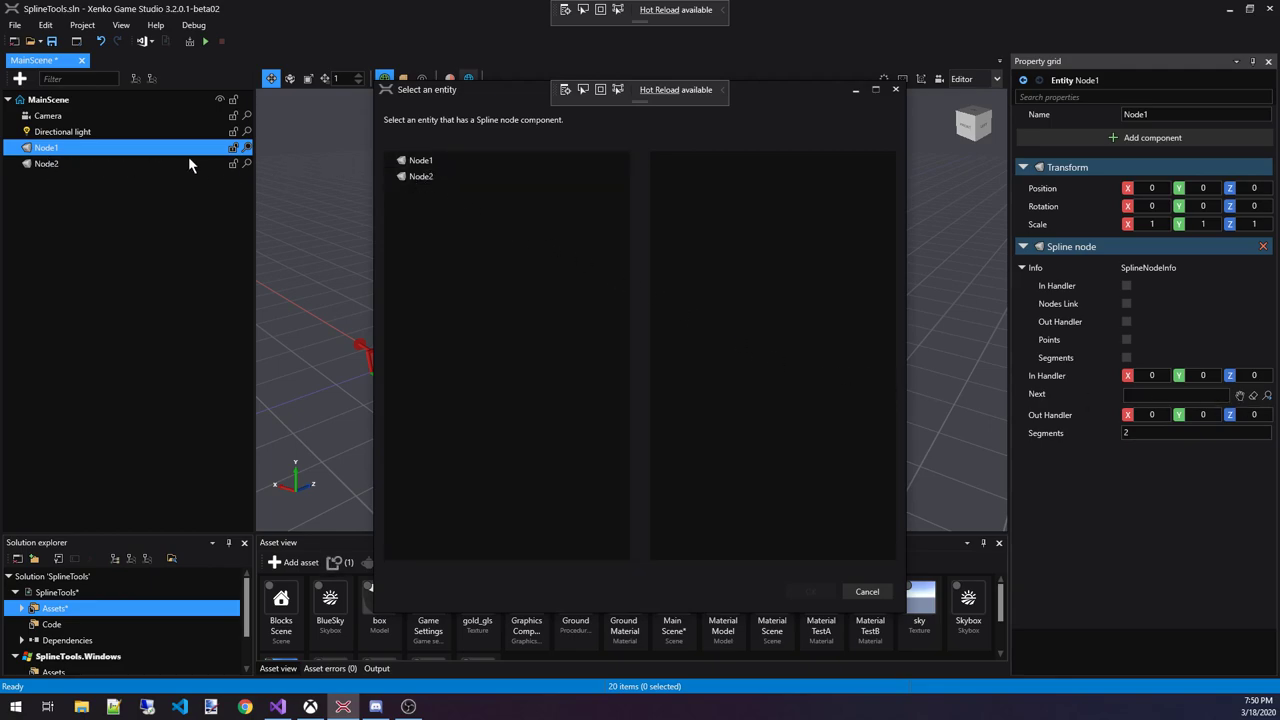
click(434, 175)
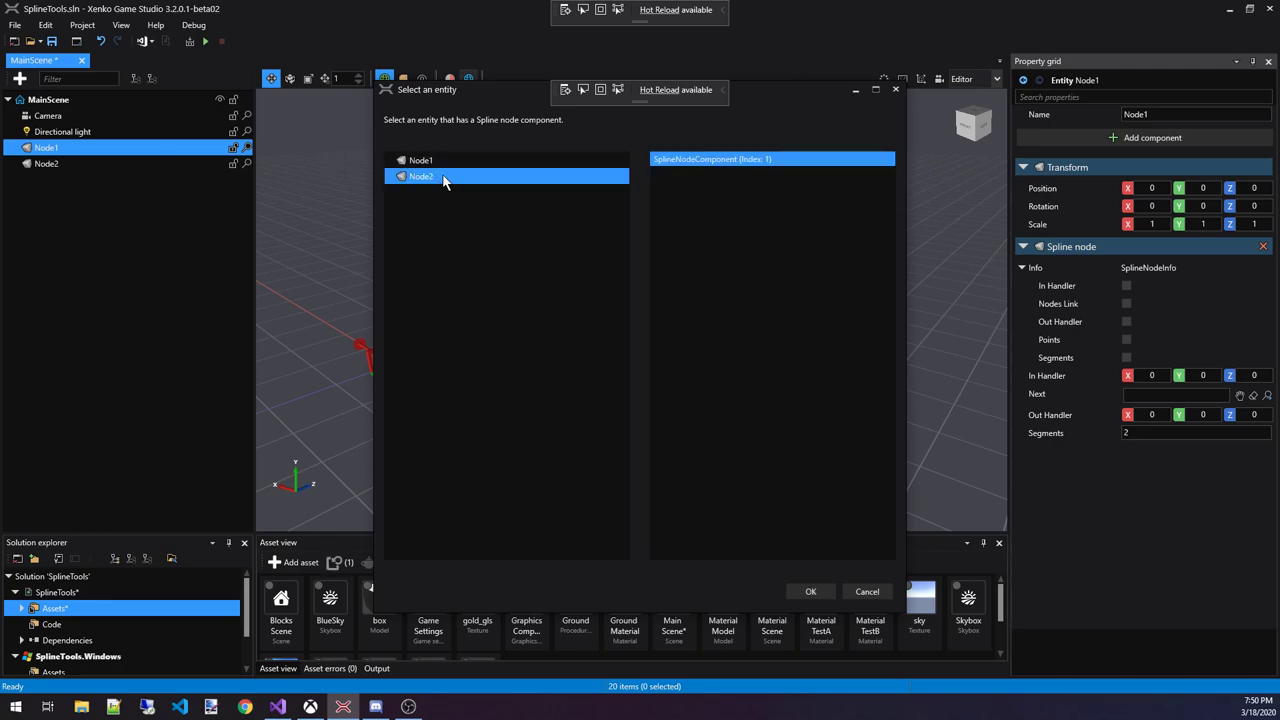
click(810, 592)
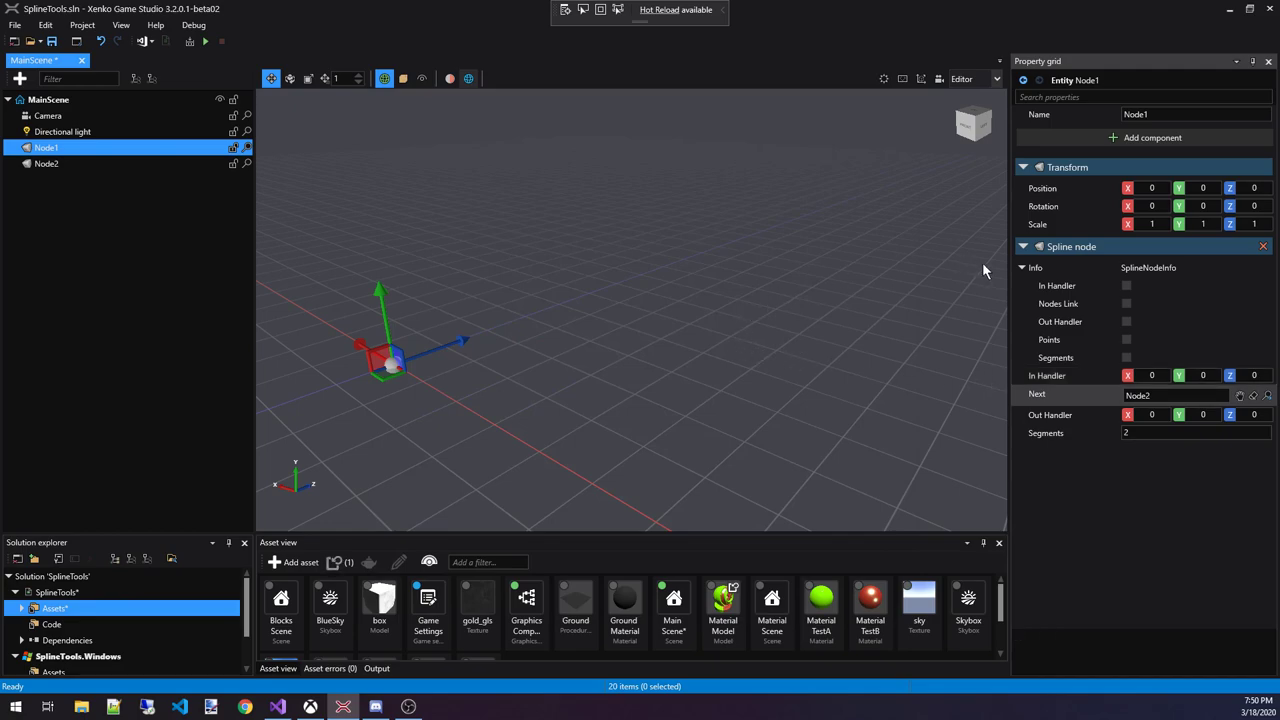
Turn on the Points display for Node1's spline node.
click(1126, 340)
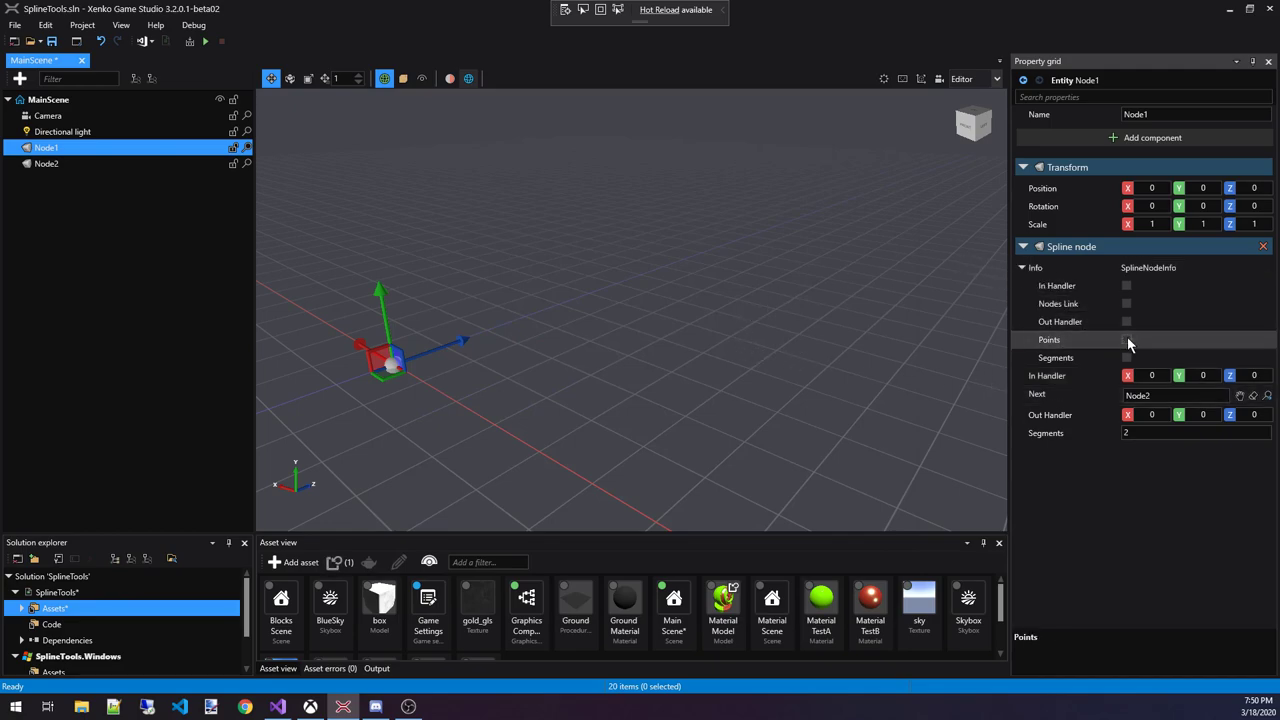
mouse_move(544, 359)
right_down()
mouse_move(475, 332)
mouse_move(385, 325)
mouse_move(562, 370)
right_up()
key(d)
key(w)
key(s)
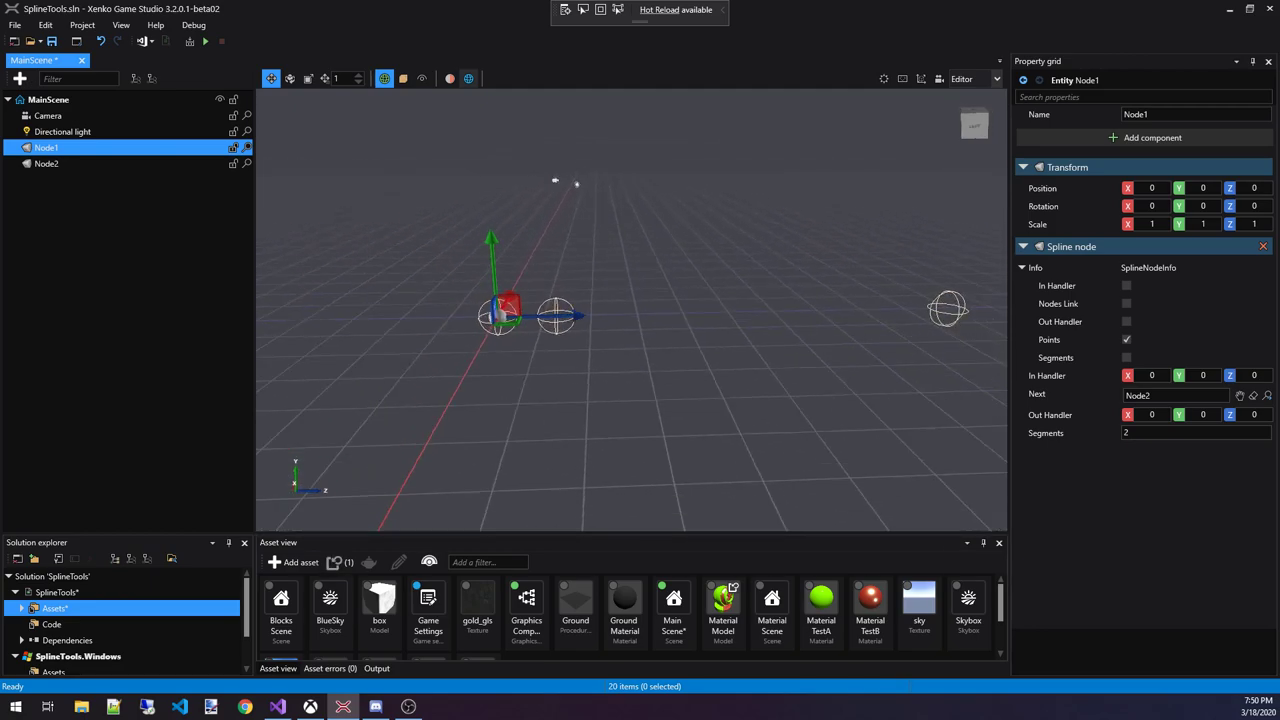
Set the number of segments on Node1's spline node to 100.
click(1148, 433)
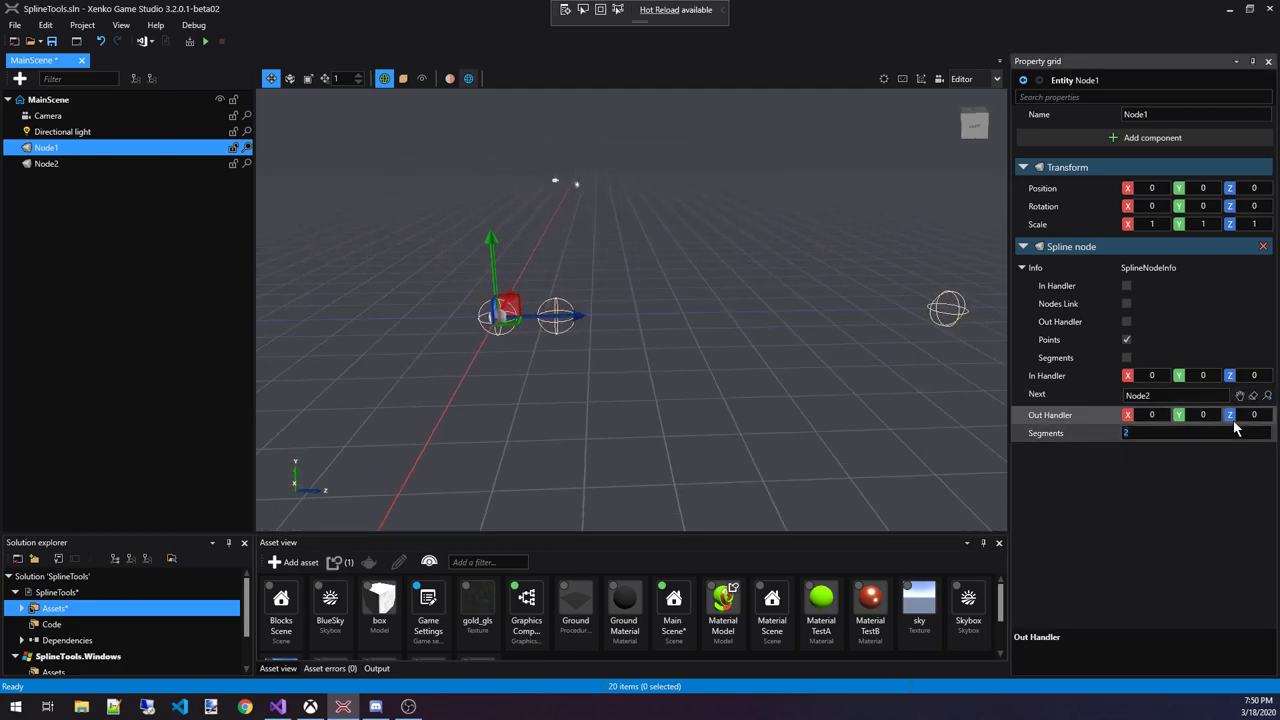
text(100)
key(Return)
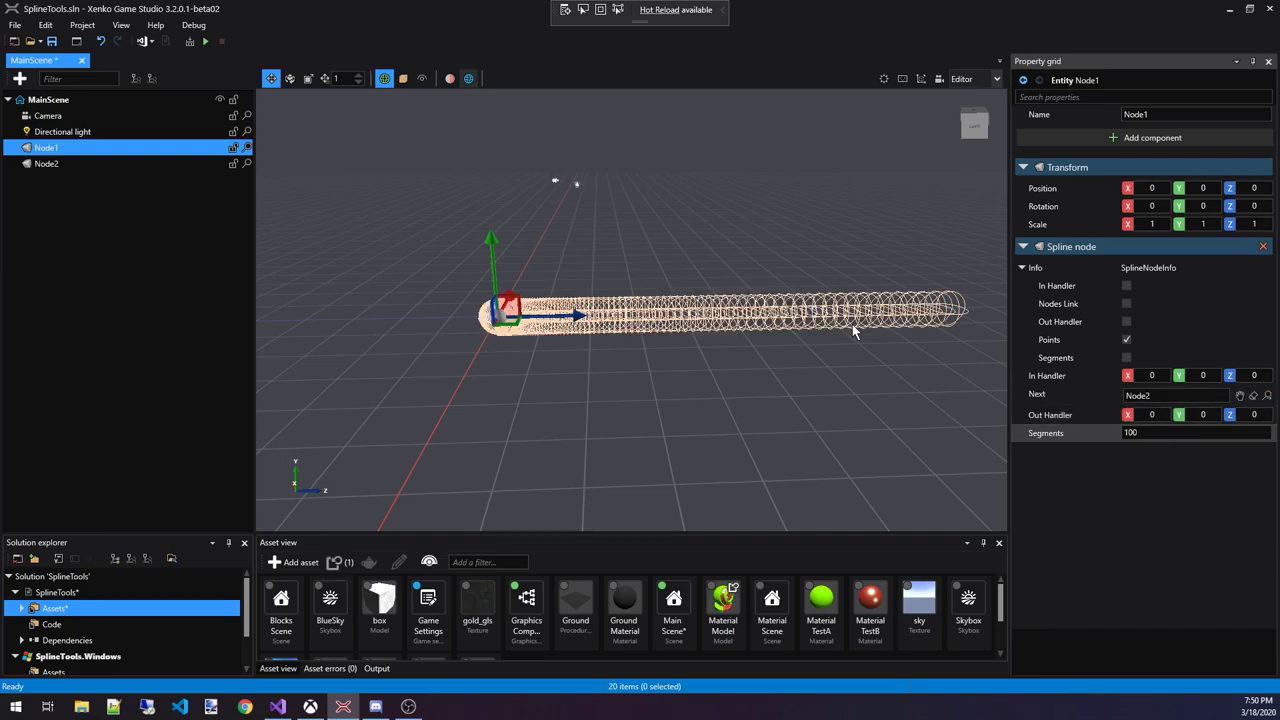
key(w)
right_drag(854, 328, 837, 352)
key(d)
key(s)
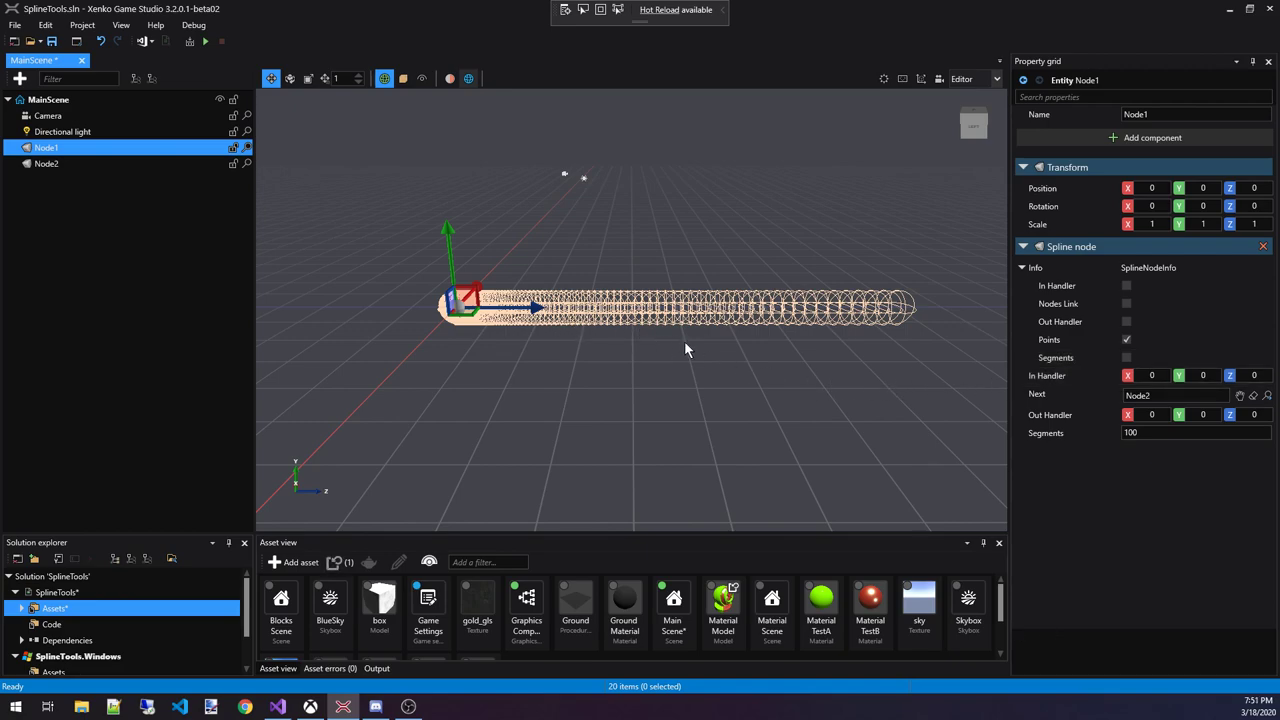
Turn on the Out Handler display for Node1 and set its Out Handler to Y 10 and Z 2.
click(1157, 415)
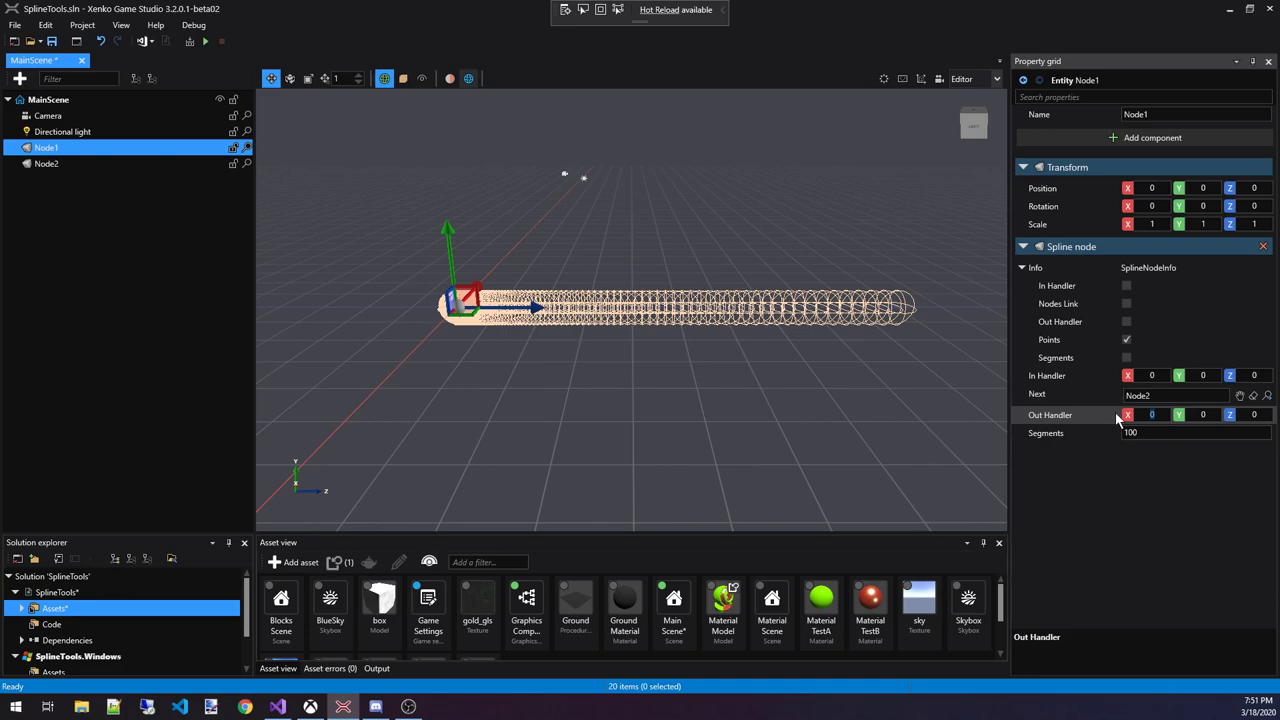
click(1127, 322)
text(10)
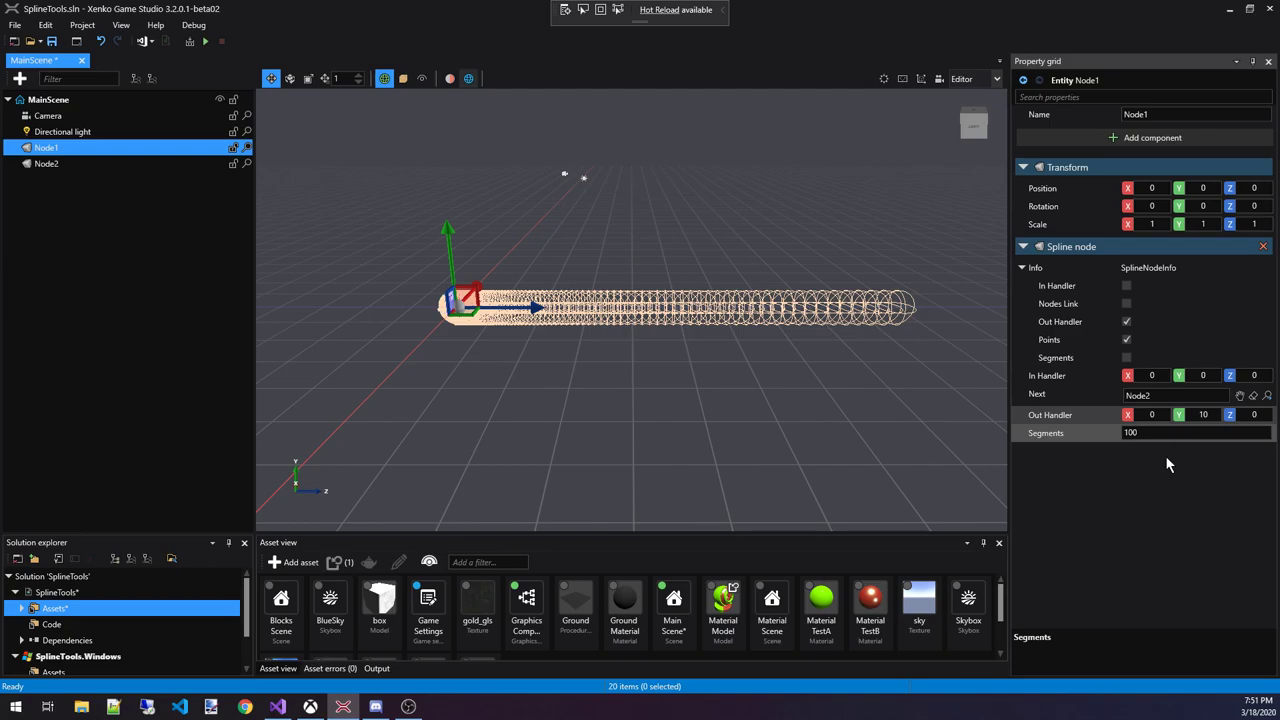
right_drag(751, 383, 708, 276)
click(1255, 414)
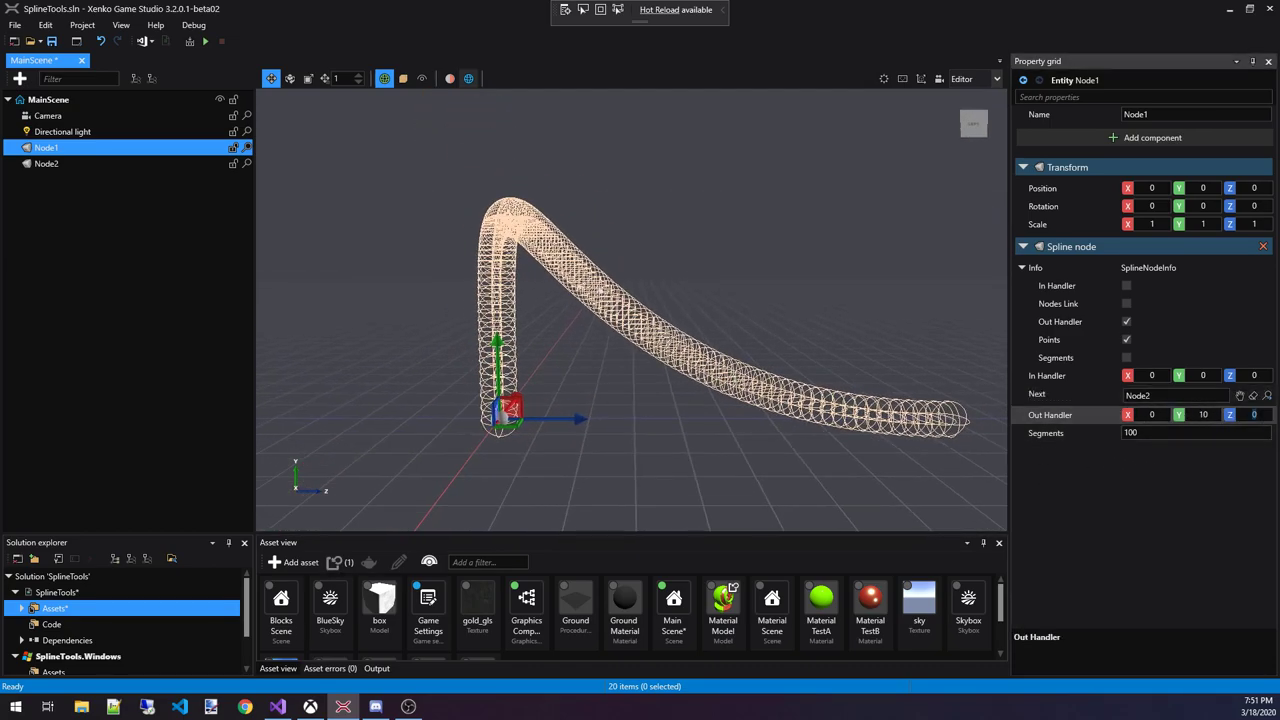
text(2)
key(Return)
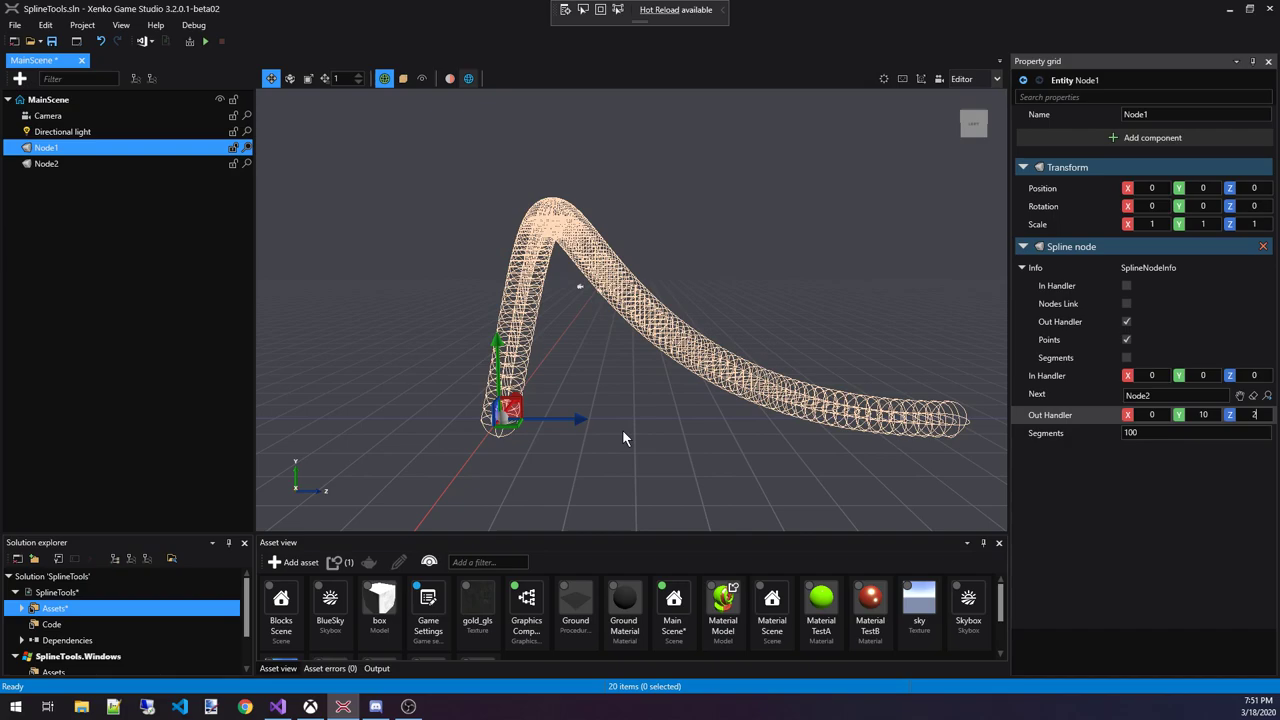
Move Node1 in the scene to about X -4.64, Y 0.14, Z 3.78.
right_drag(622, 431, 740, 431)
key(a)
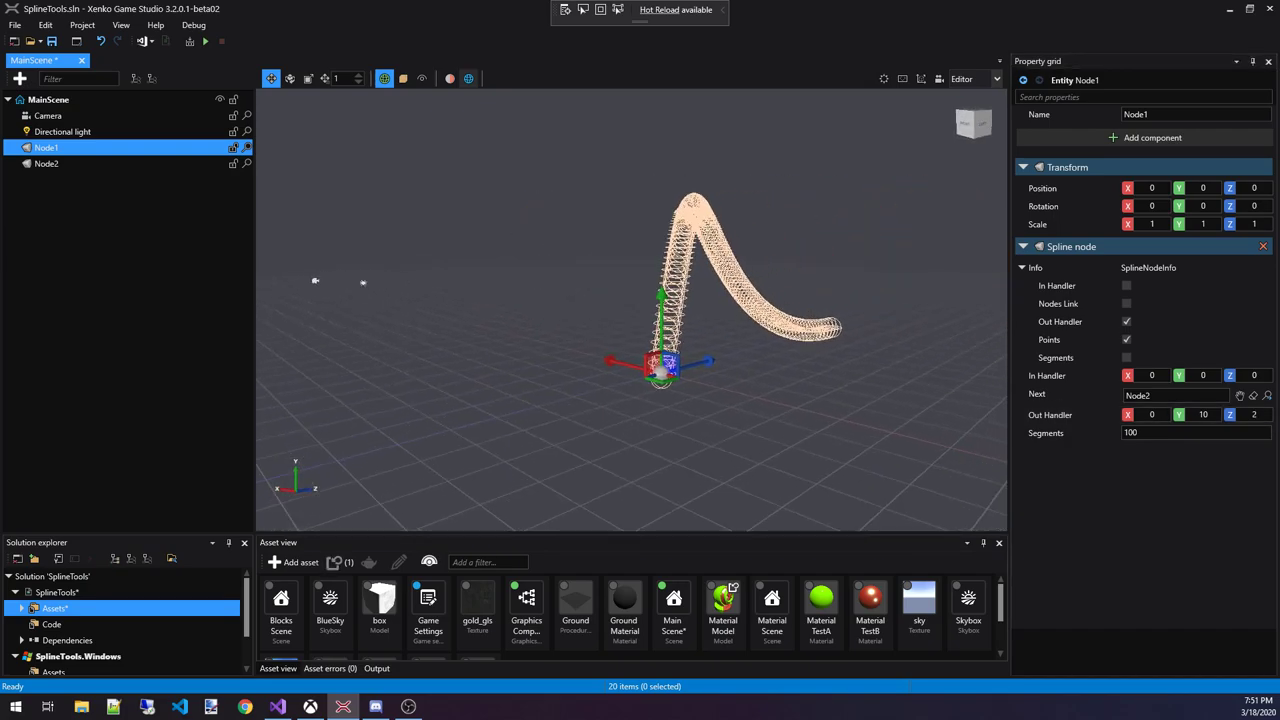
right_drag(480, 428, 622, 433)
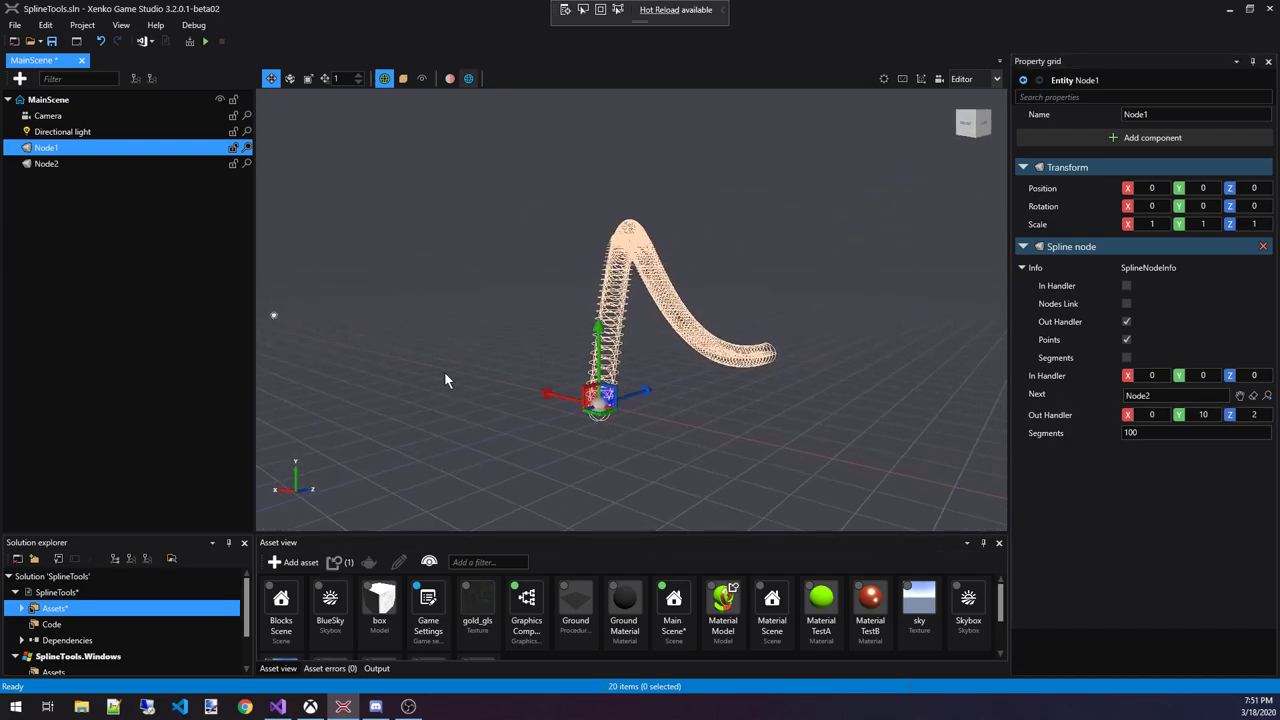
drag(596, 420, 831, 414)
key(s)
right_drag(831, 414, 830, 344)
key(w)
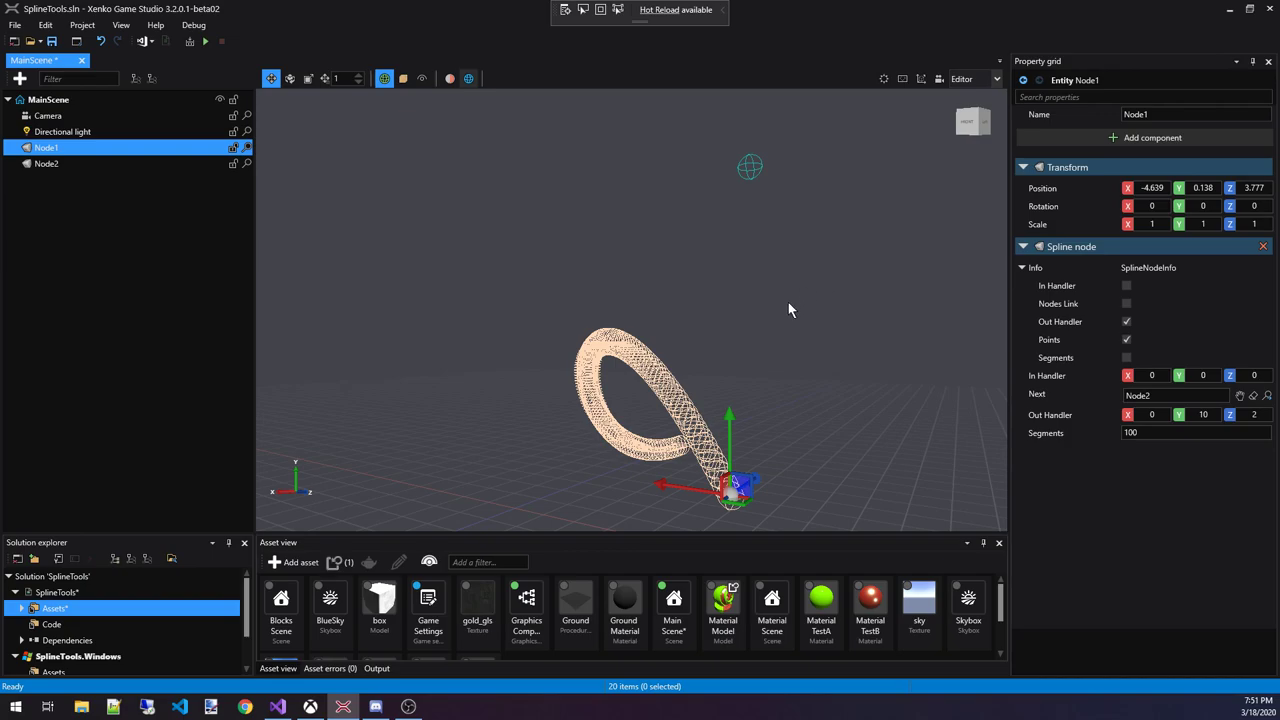
On Node2, turn on the In Handler display, set Out Handler Y to 2, and move the node to about Z 11.95.
right_drag(788, 306, 788, 330)
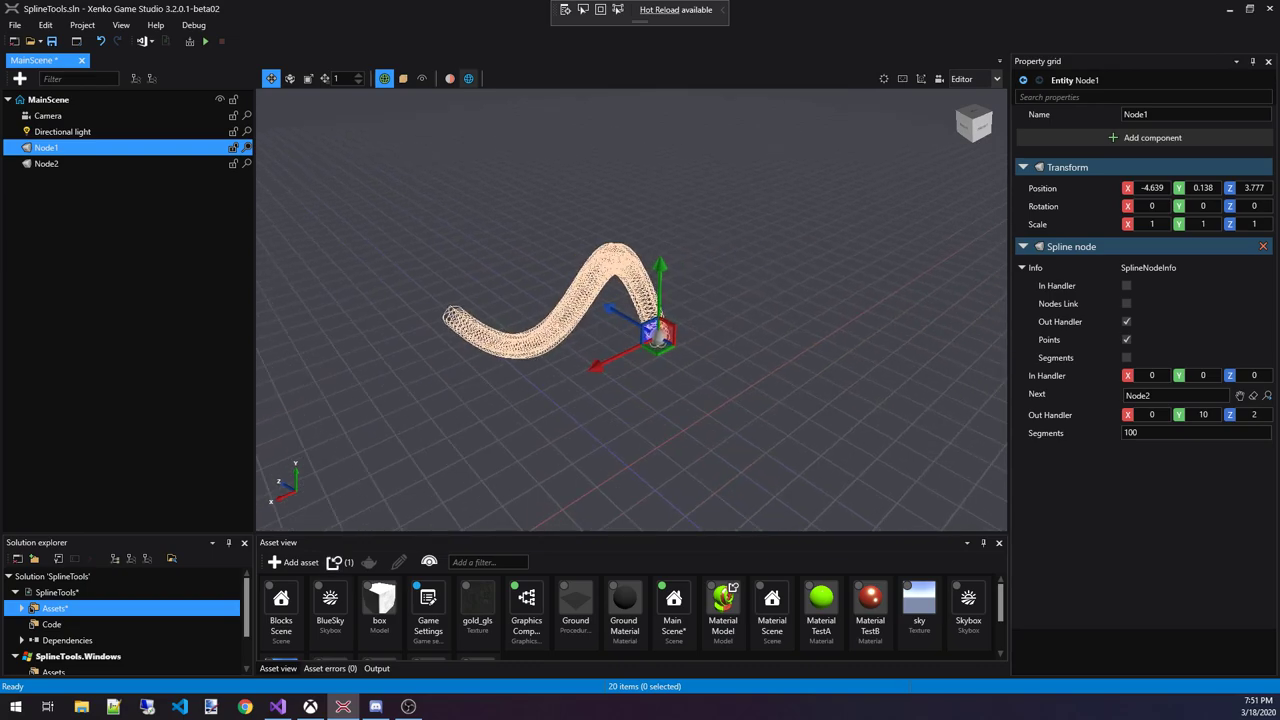
right_drag(766, 332, 766, 332)
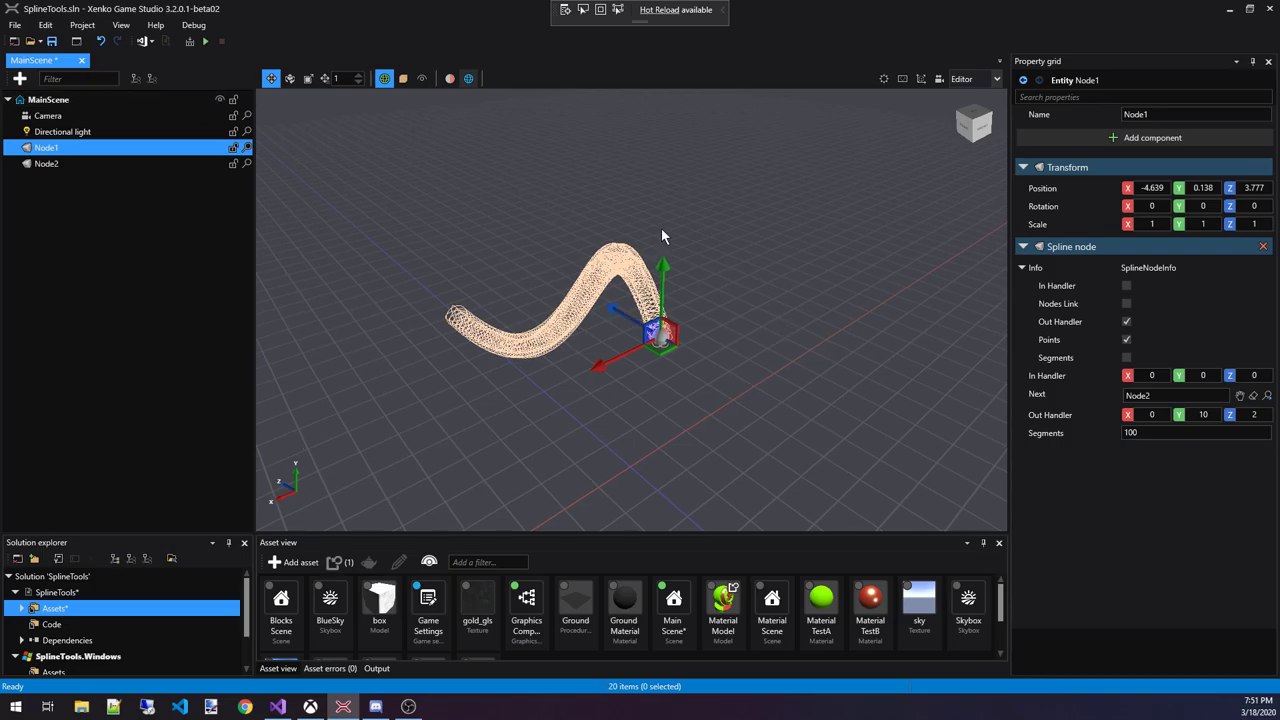
right_drag(661, 229, 638, 309)
key(w)
key(s)
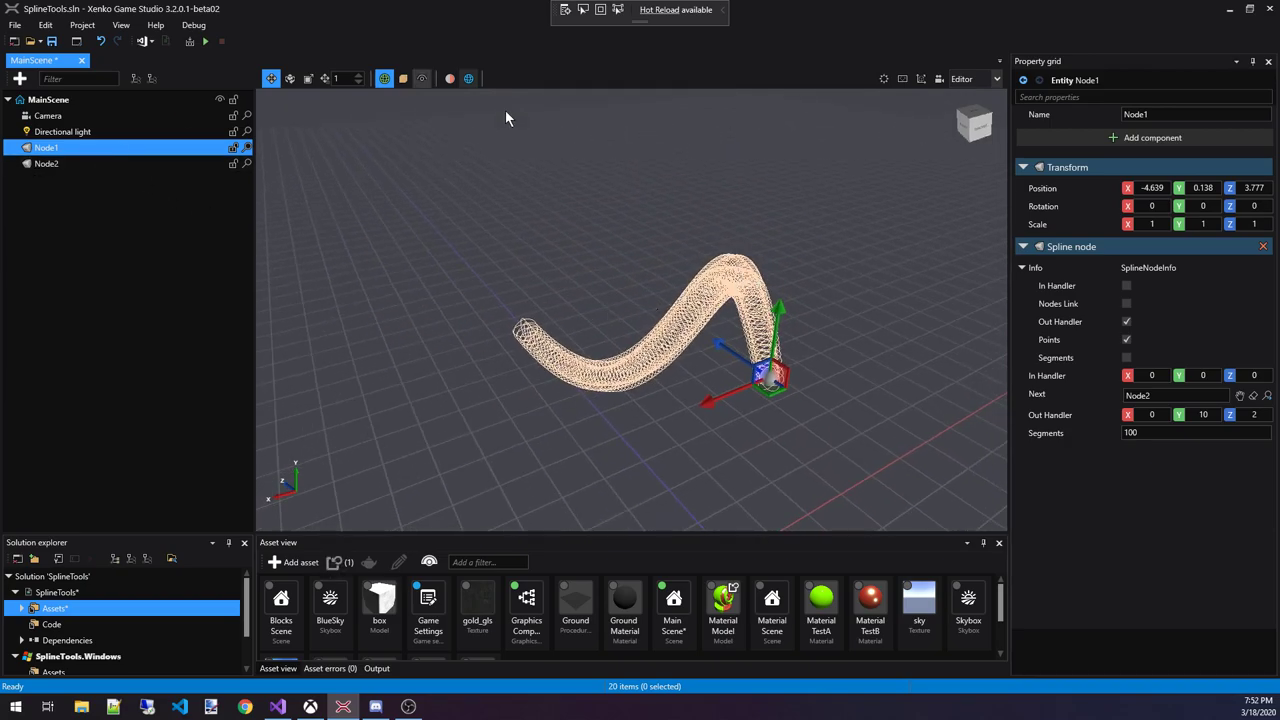
click(93, 164)
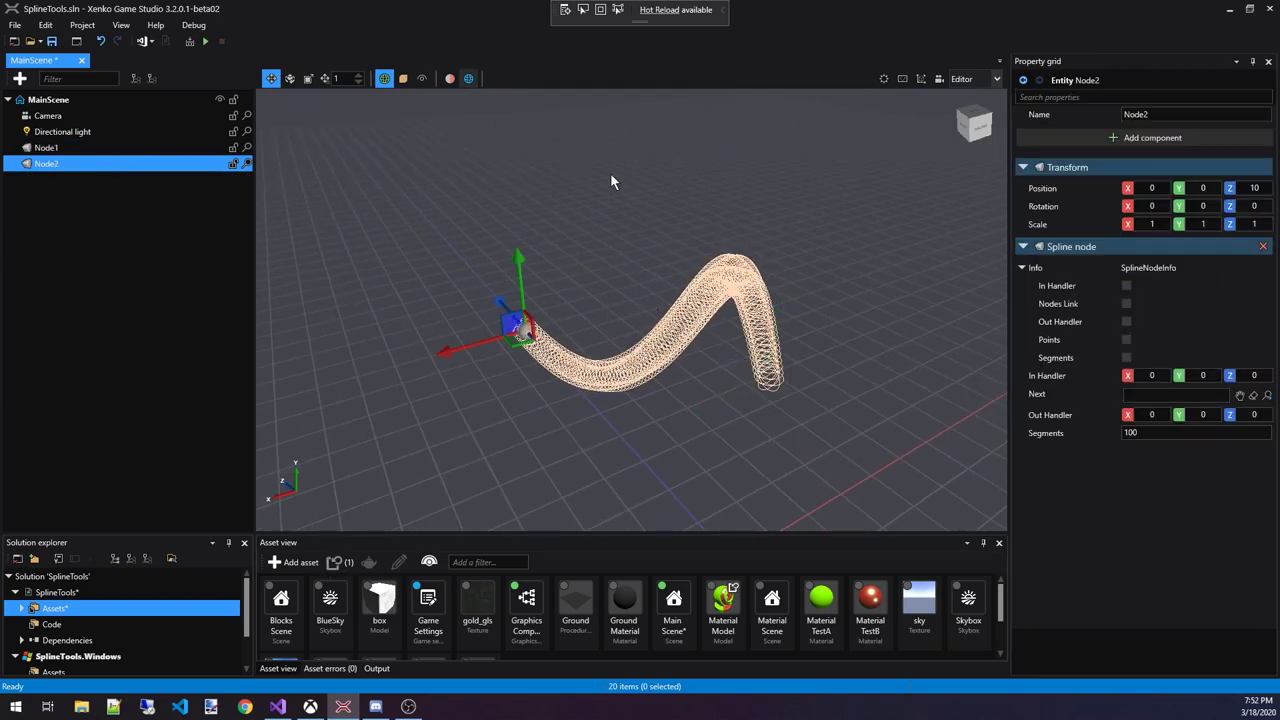
click(1126, 286)
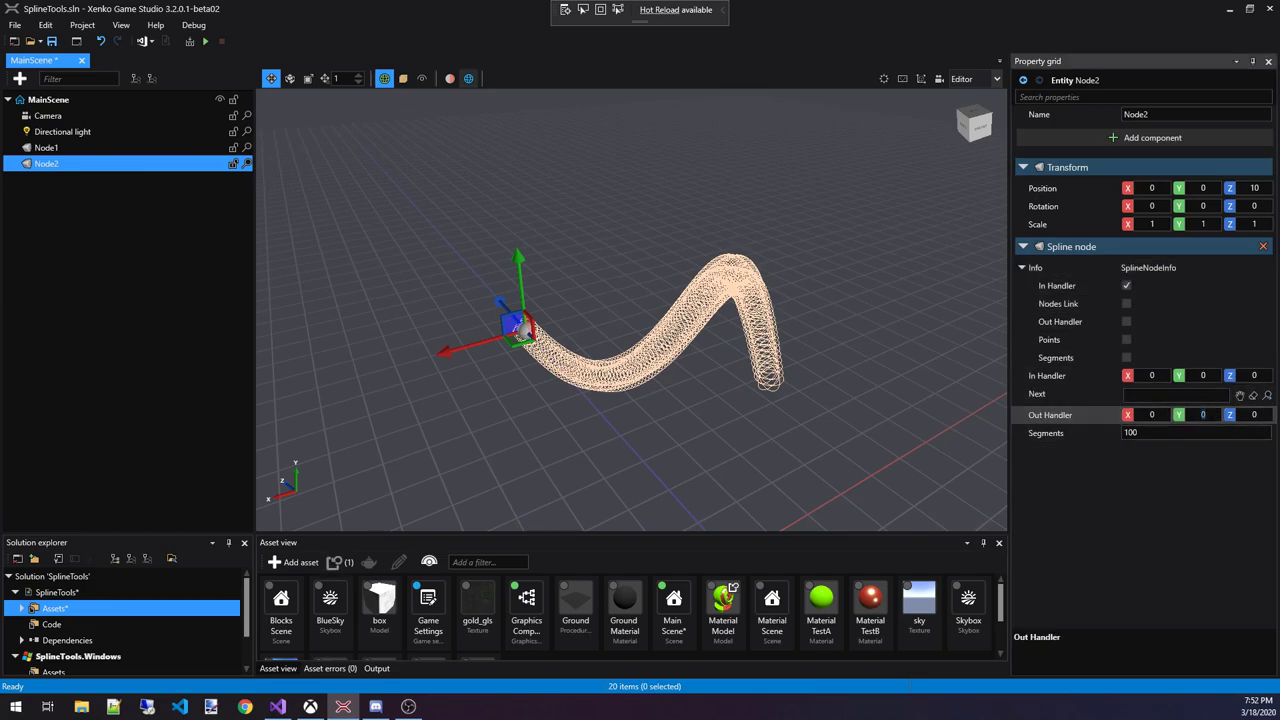
text(2)
mouse_move(507, 338)
mouse_down()
mouse_move(457, 309)
mouse_move(491, 332)
mouse_move(497, 322)
mouse_up()
Set Node2's In Handler to X 40 and Y 2, and its Out Handler Y to 0.
click(1203, 375)
text(2)
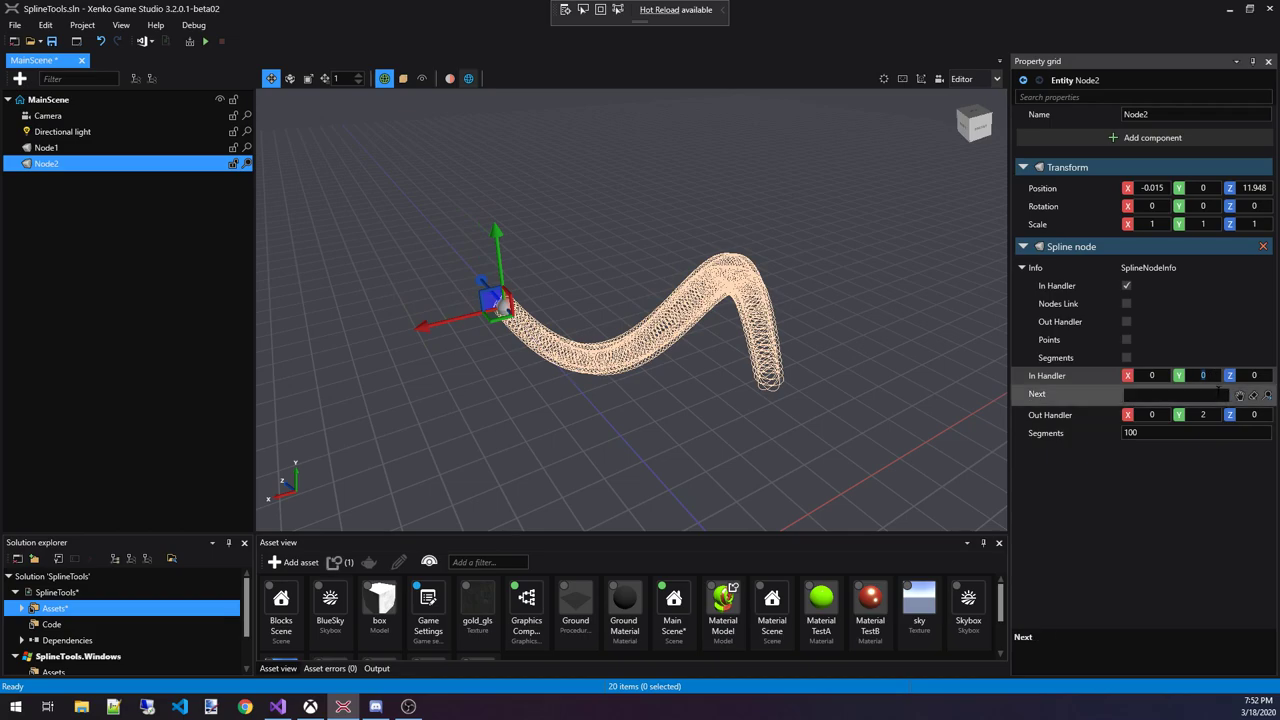
click(1203, 414)
text(0)
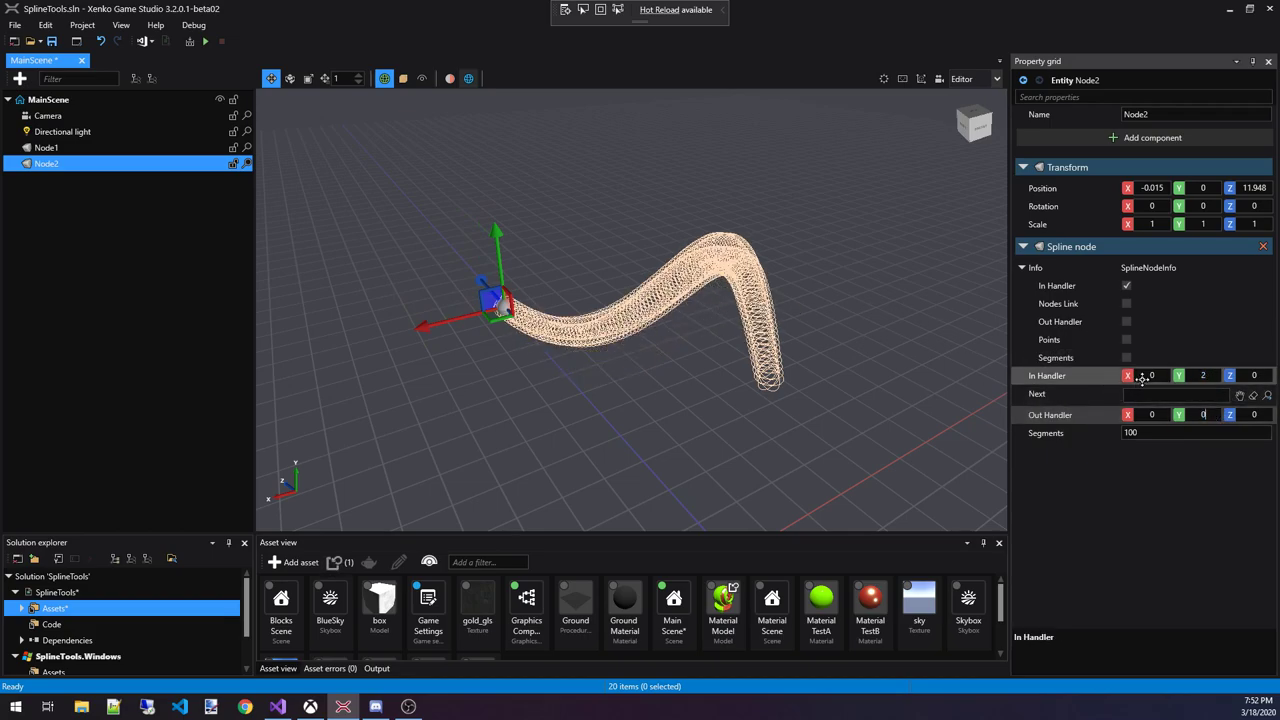
click(1160, 377)
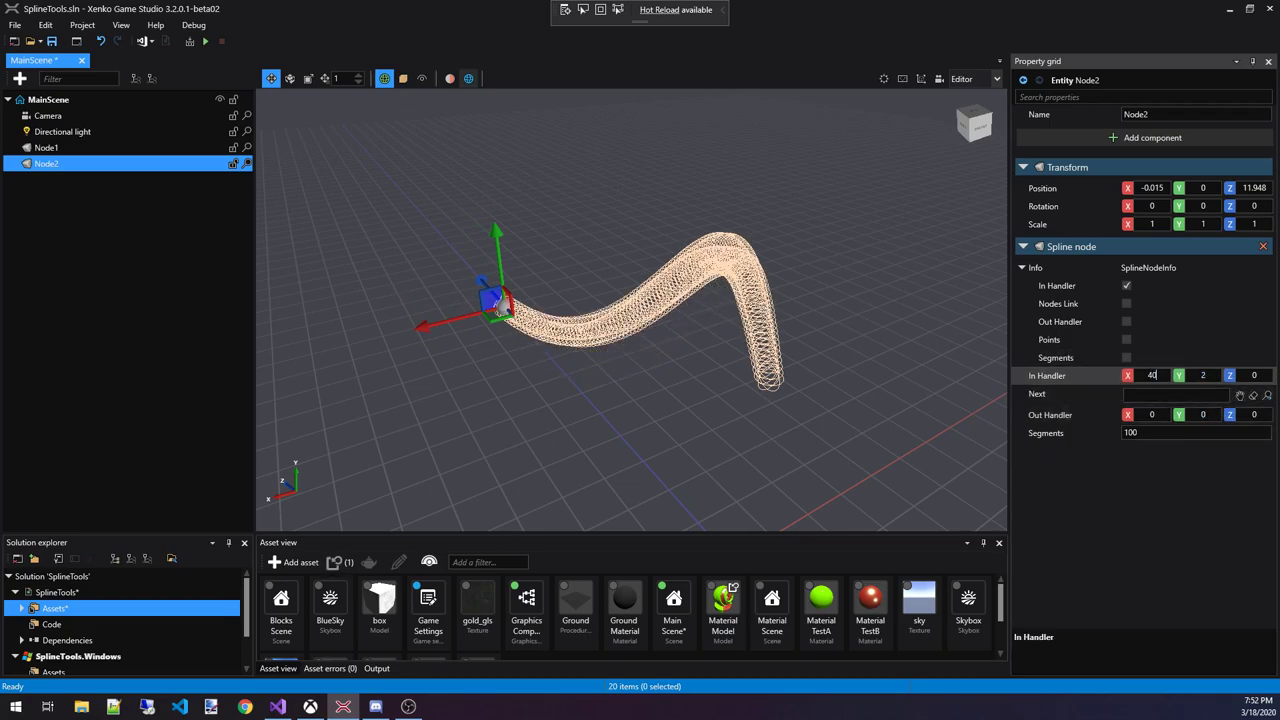
key(Return)
Move Node2 across the ground plane to about X 8.92, Z 17.70.
right_drag(768, 330, 195, 343)
key(d)
key(s)
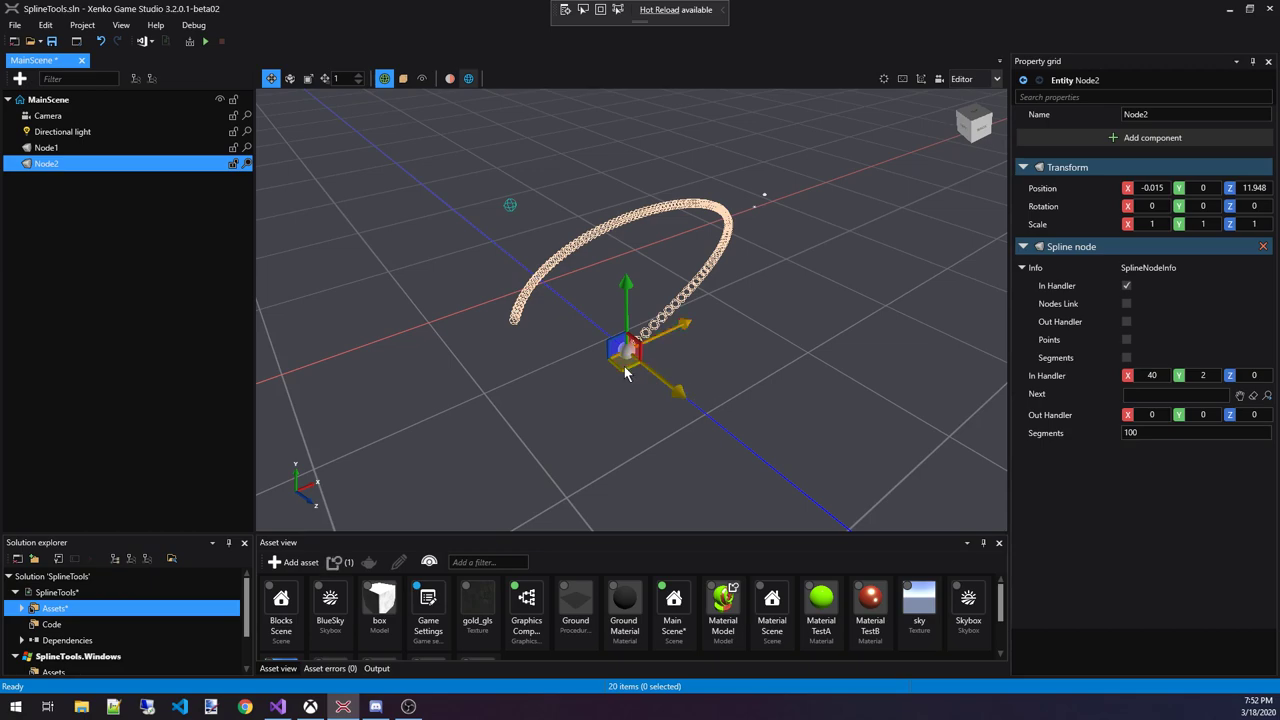
drag(627, 367, 786, 366)
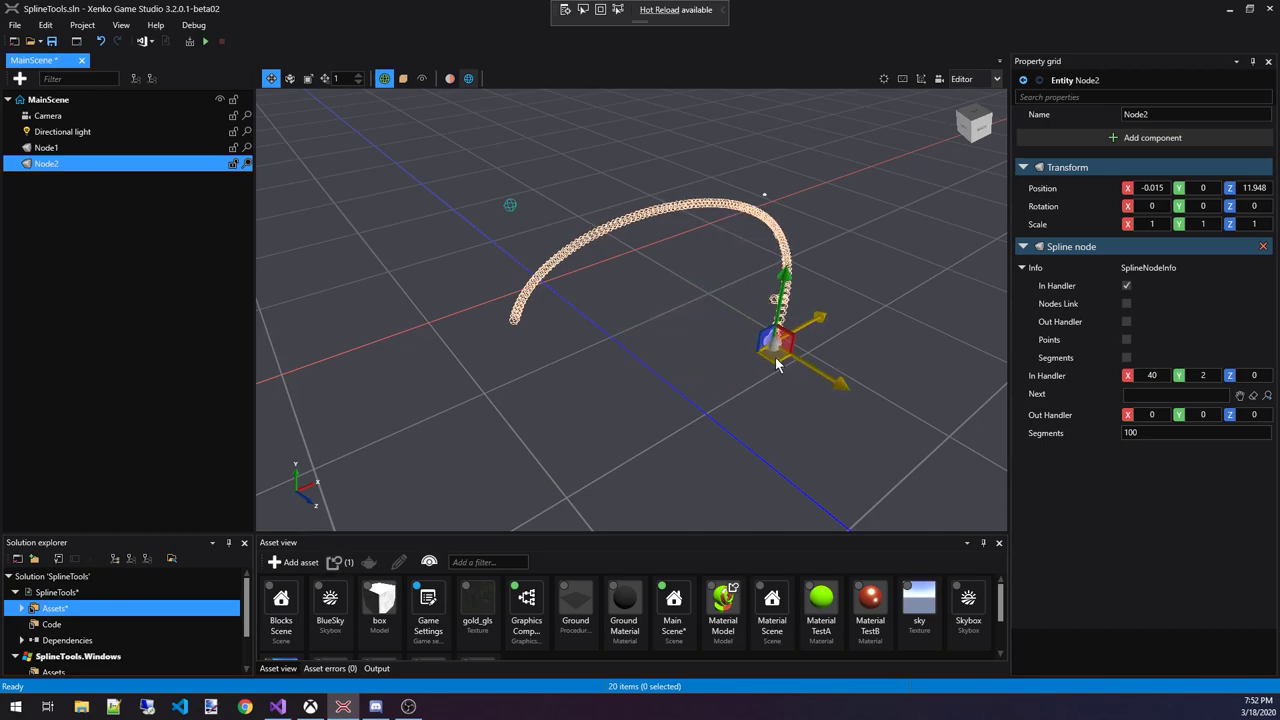
Duplicate the Node2 entity and rename the copy Node3.
click(67, 150)
click(47, 164)
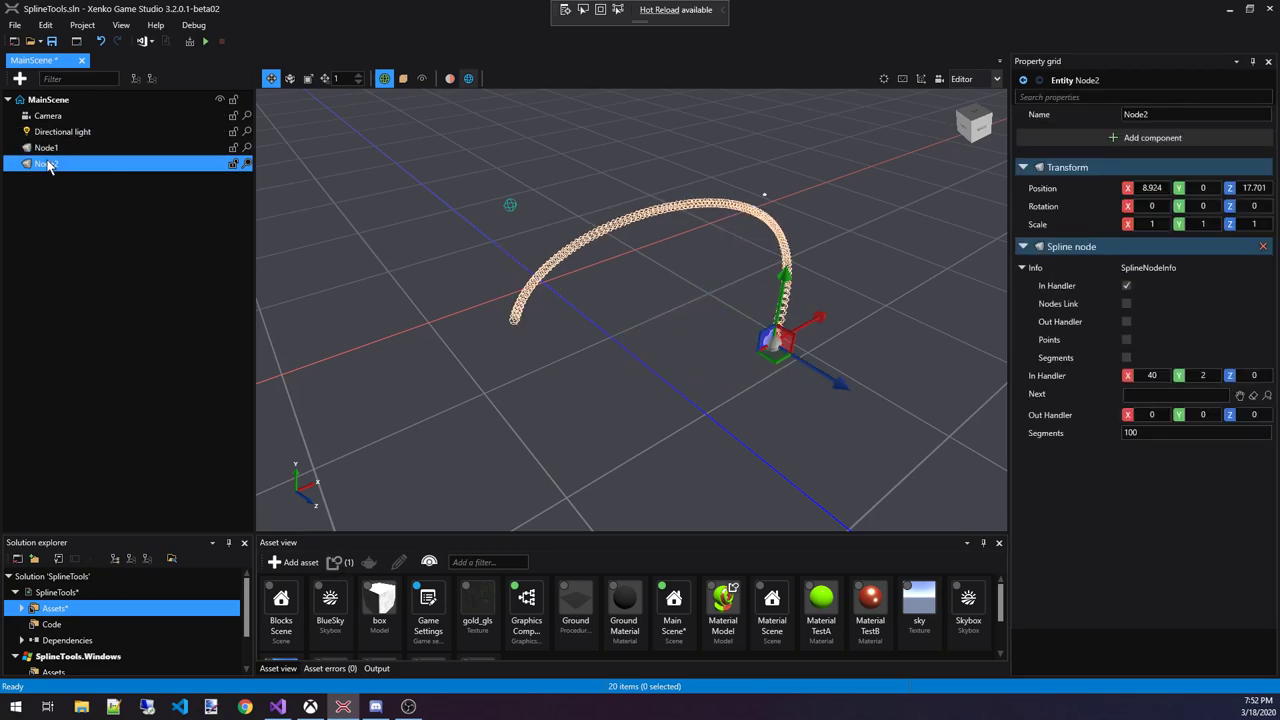
drag(47, 174, 20, 211)
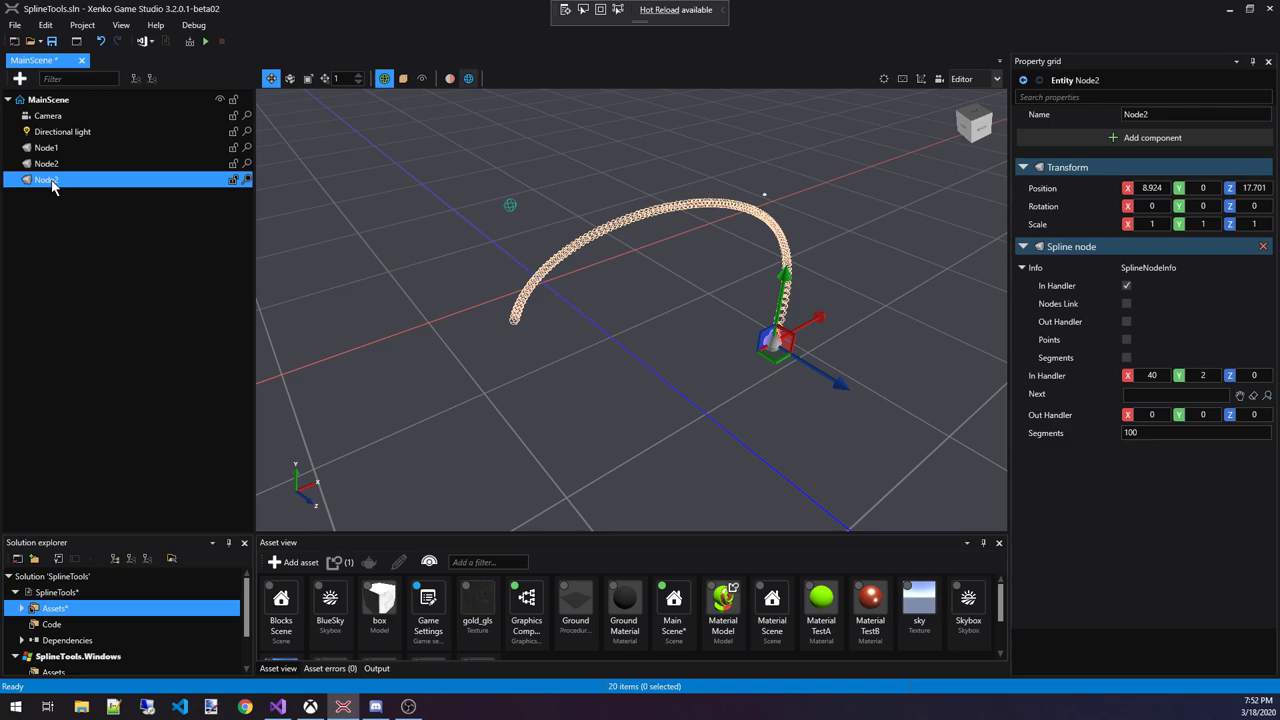
click(52, 183)
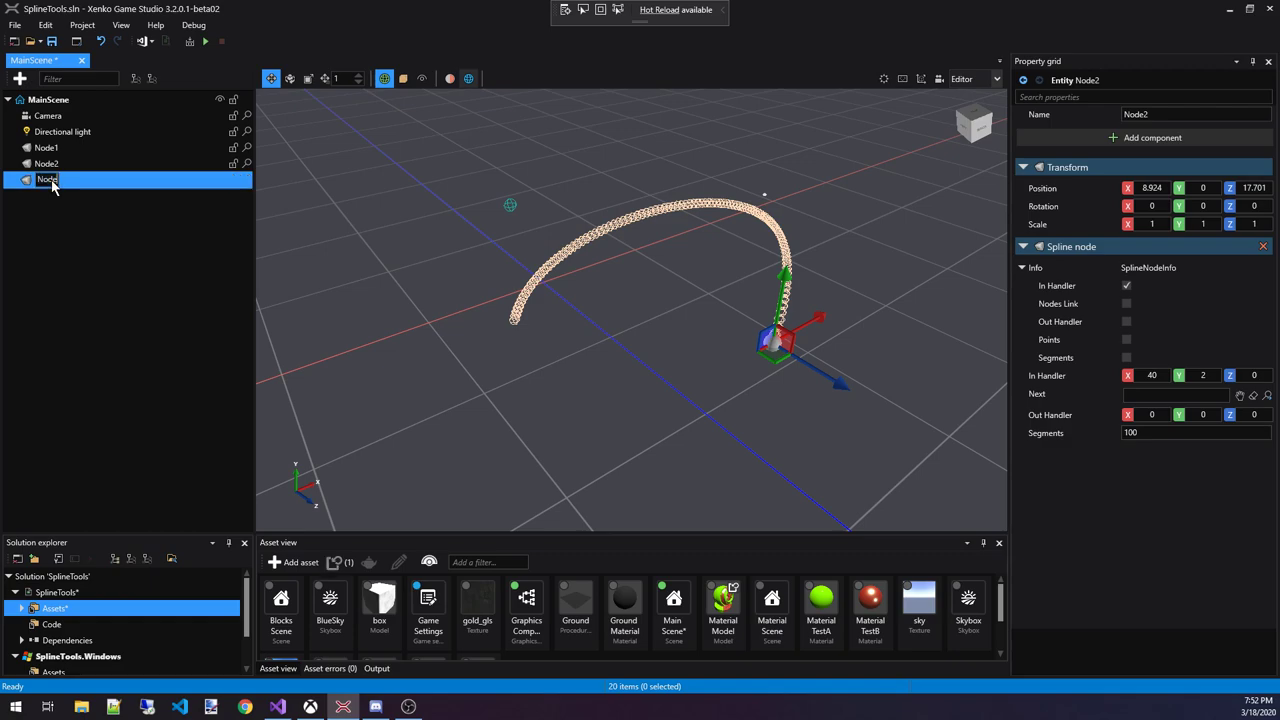
Set Node2's Next reference to the Node3 spline node.
click(46, 164)
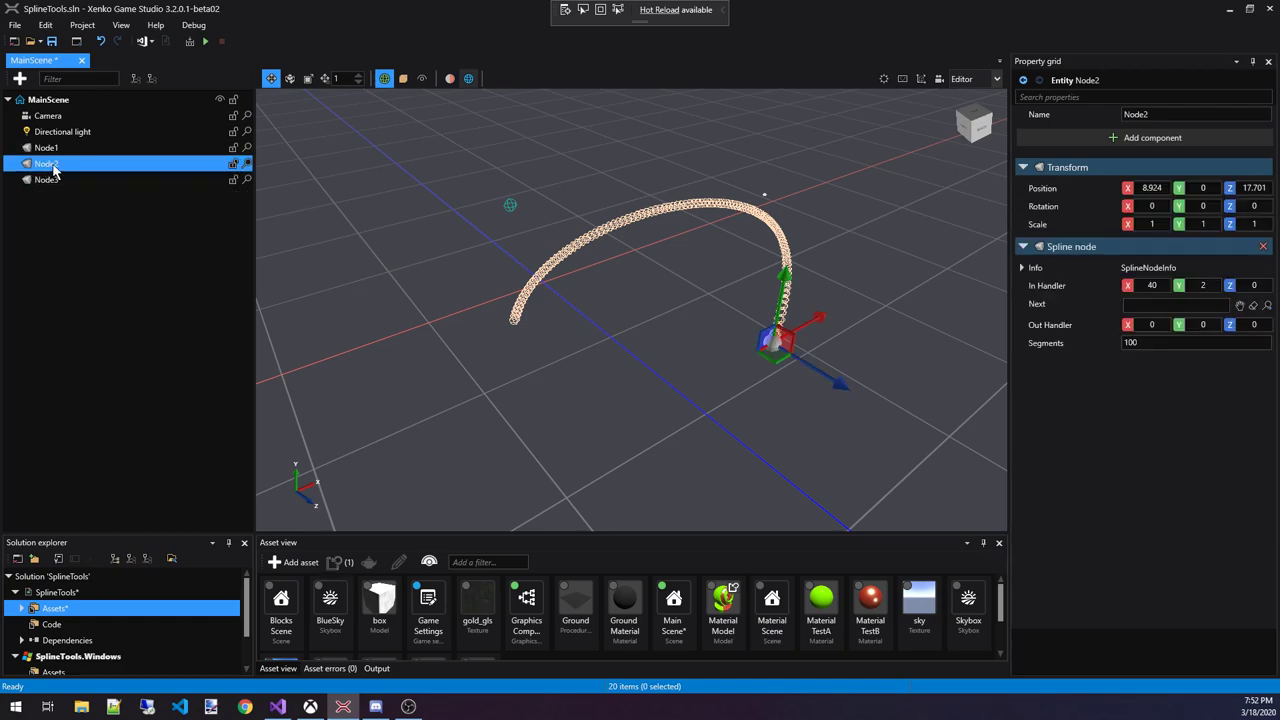
click(1241, 397)
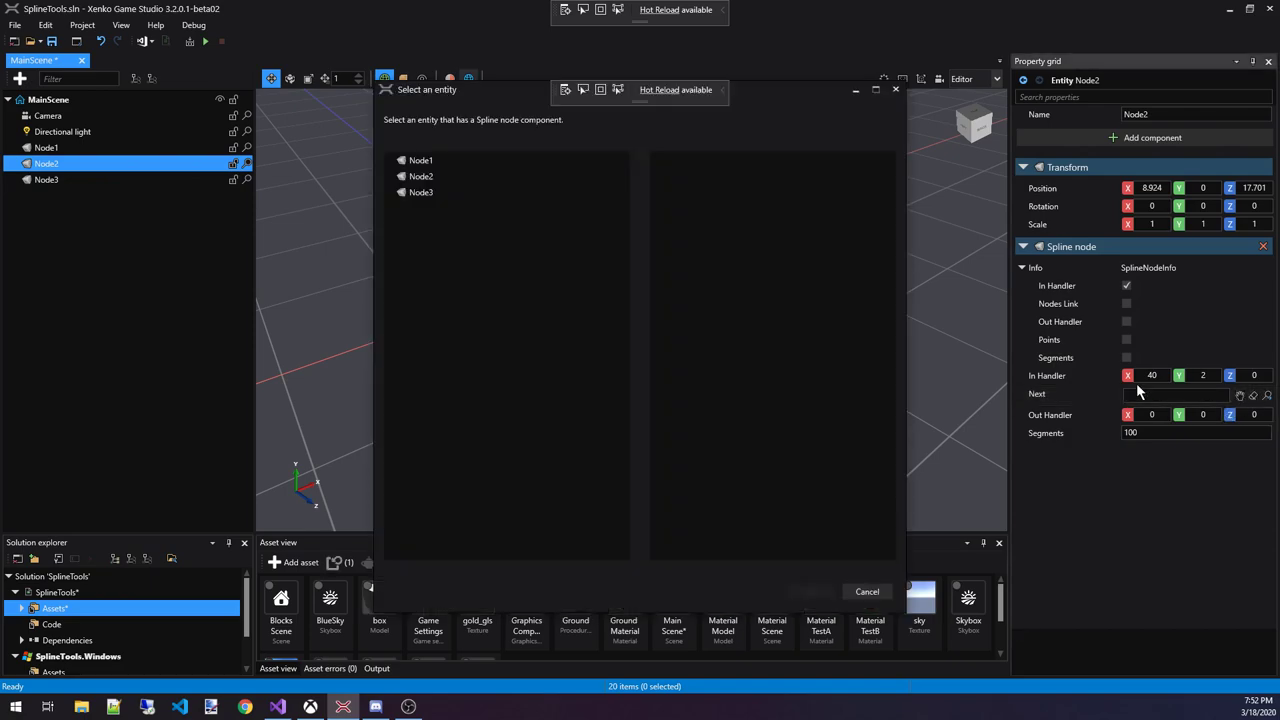
click(433, 193)
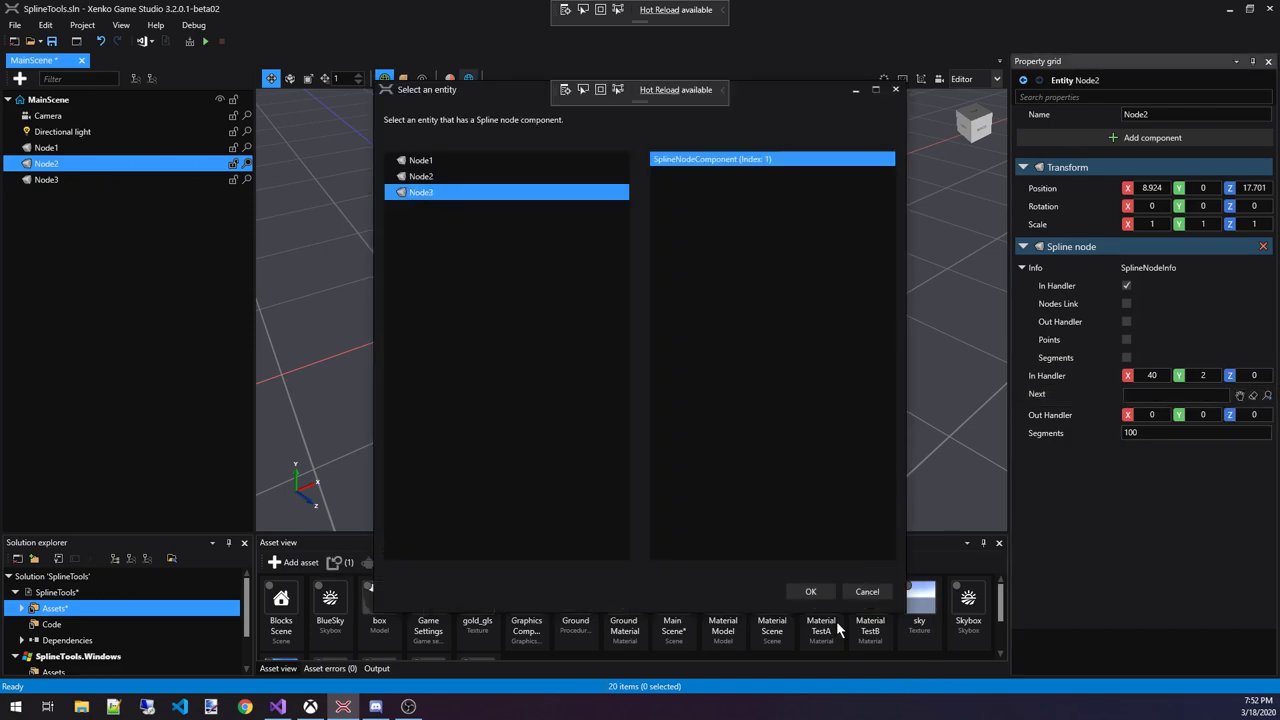
click(810, 591)
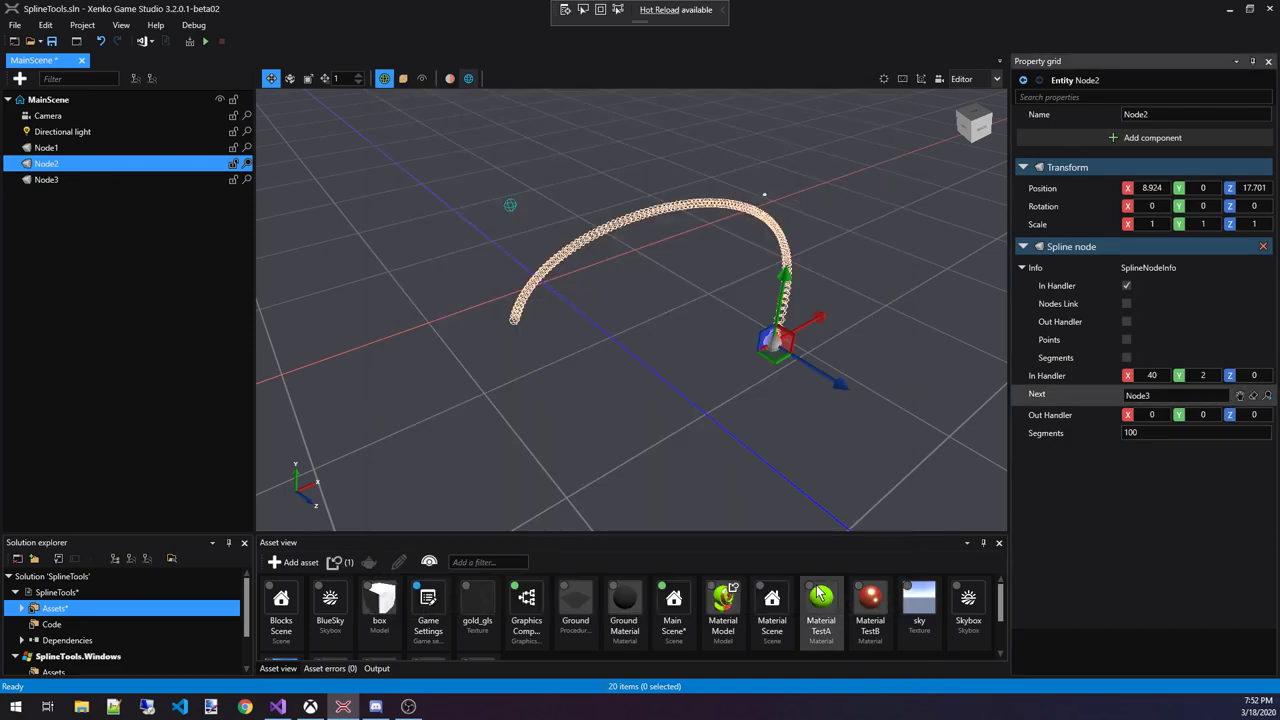
Move Node3 across the ground plane away from Node2.
click(96, 186)
key(s)
right_drag(662, 354, 698, 378)
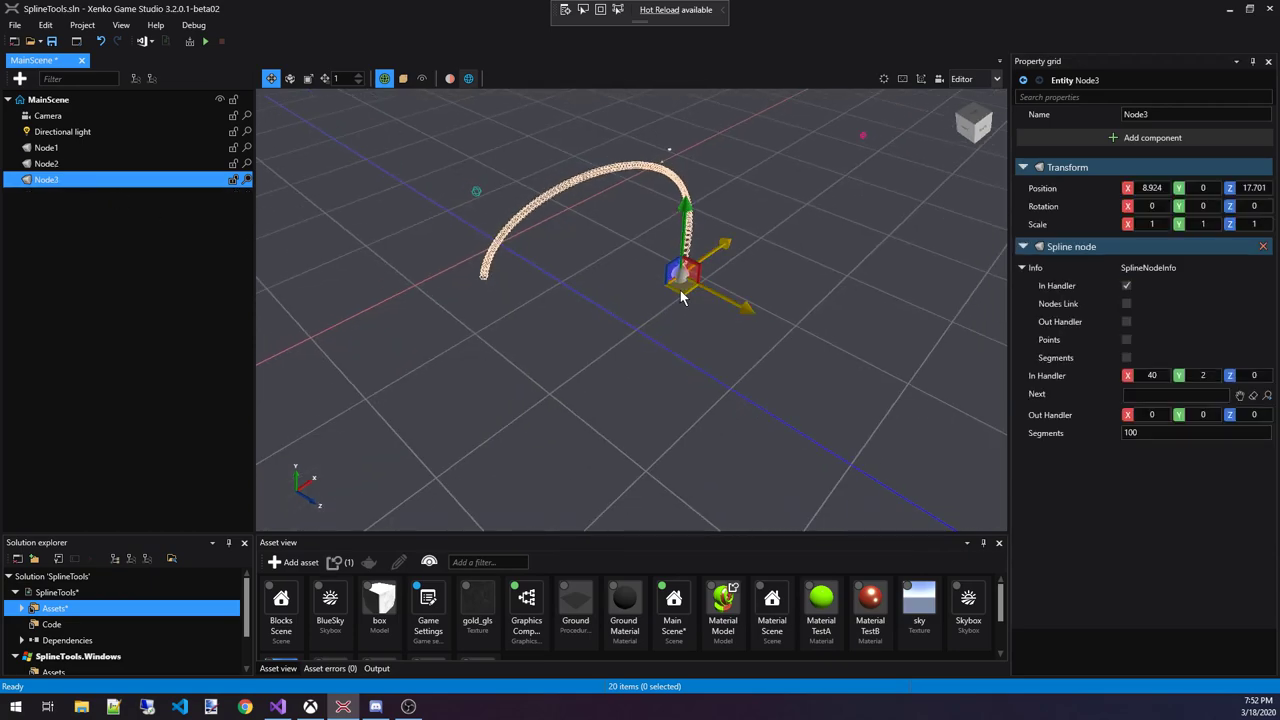
drag(680, 297, 652, 447)
Turn on the Points display for Node2 and move it across the ground plane to about X -3.50, Z 12.38.
key(s)
right_drag(757, 375, 773, 360)
click(145, 168)
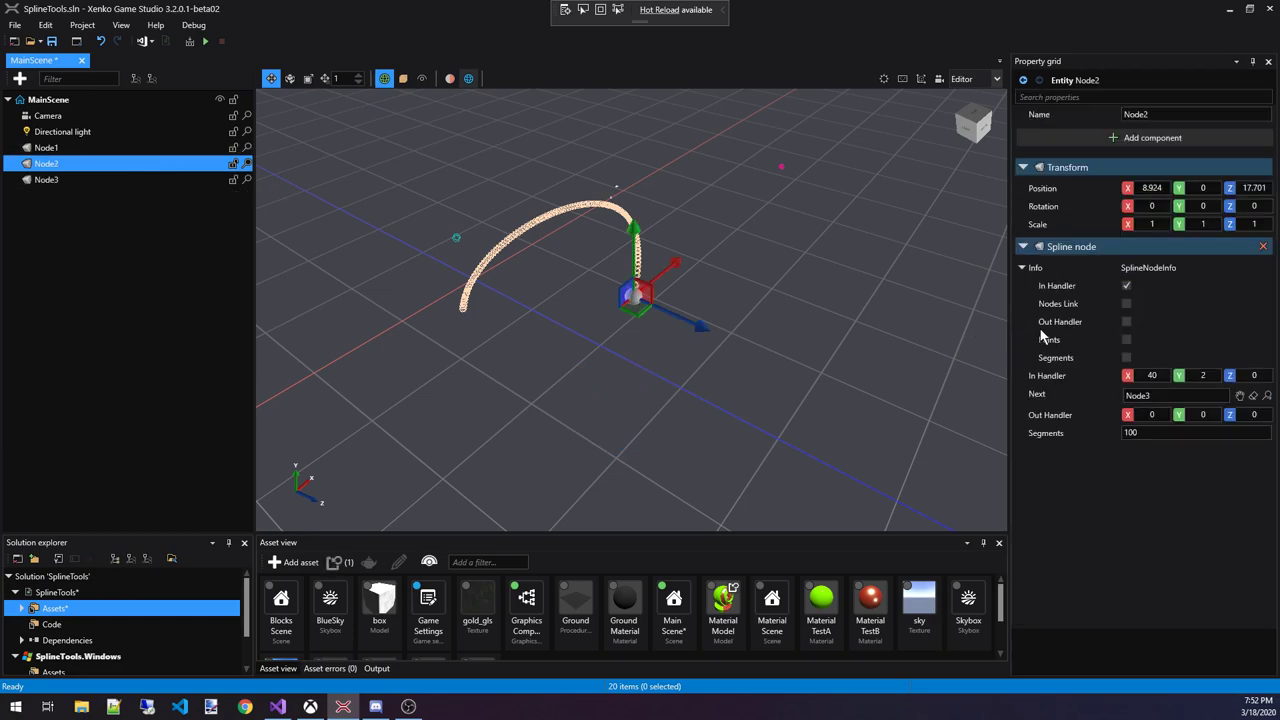
click(1128, 341)
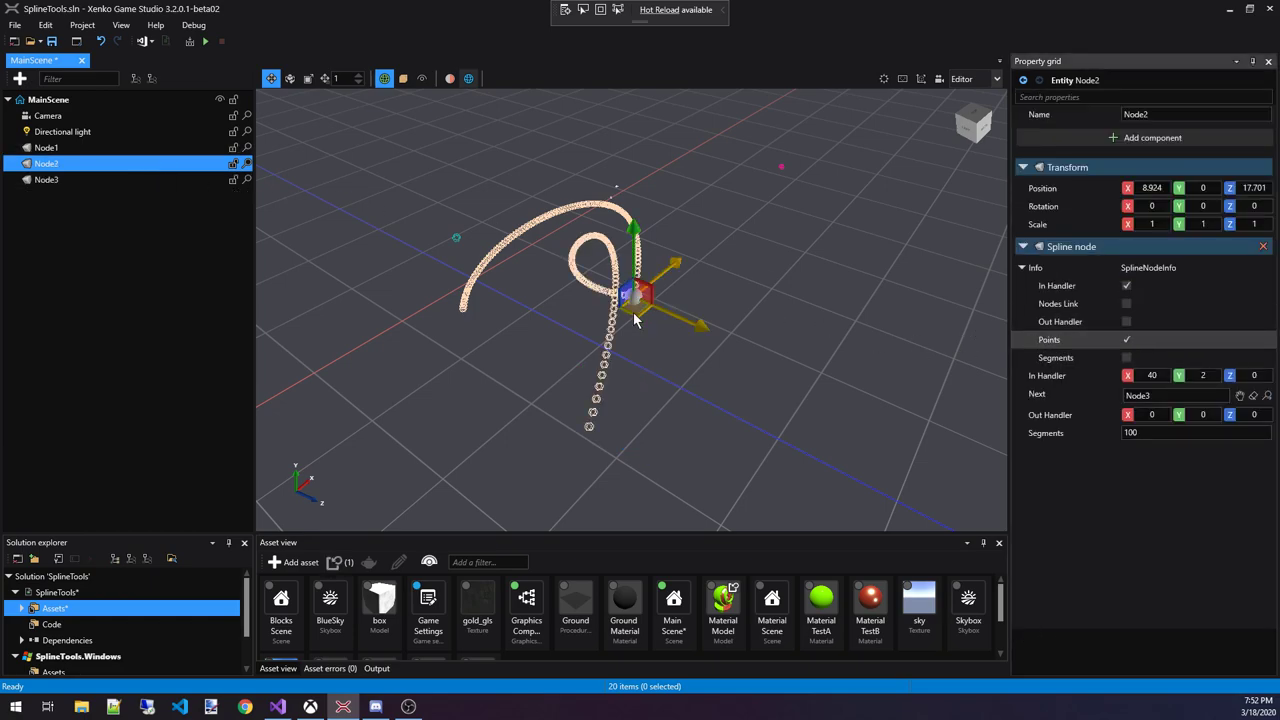
drag(634, 318, 516, 355)
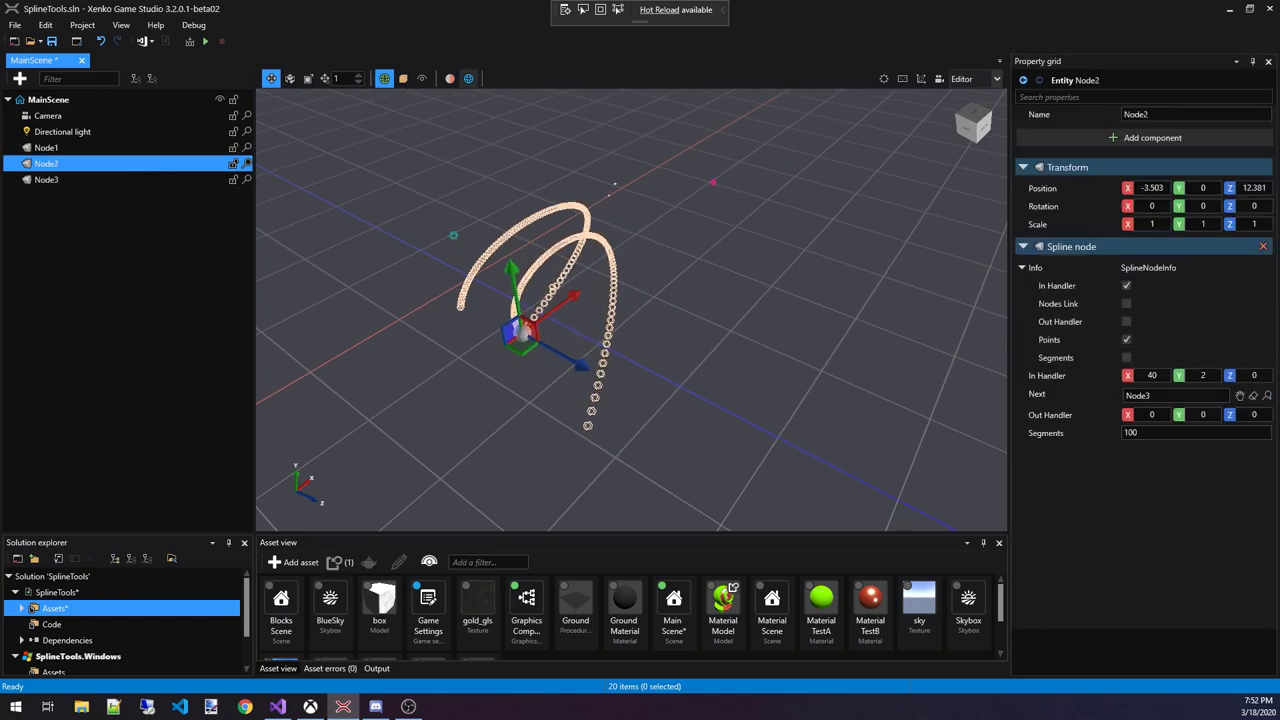
Inspect the curve running through the three spline nodes from several angles, up close and from farther away.
key(d)
right_drag(516, 355, 226, 346)
key(w)
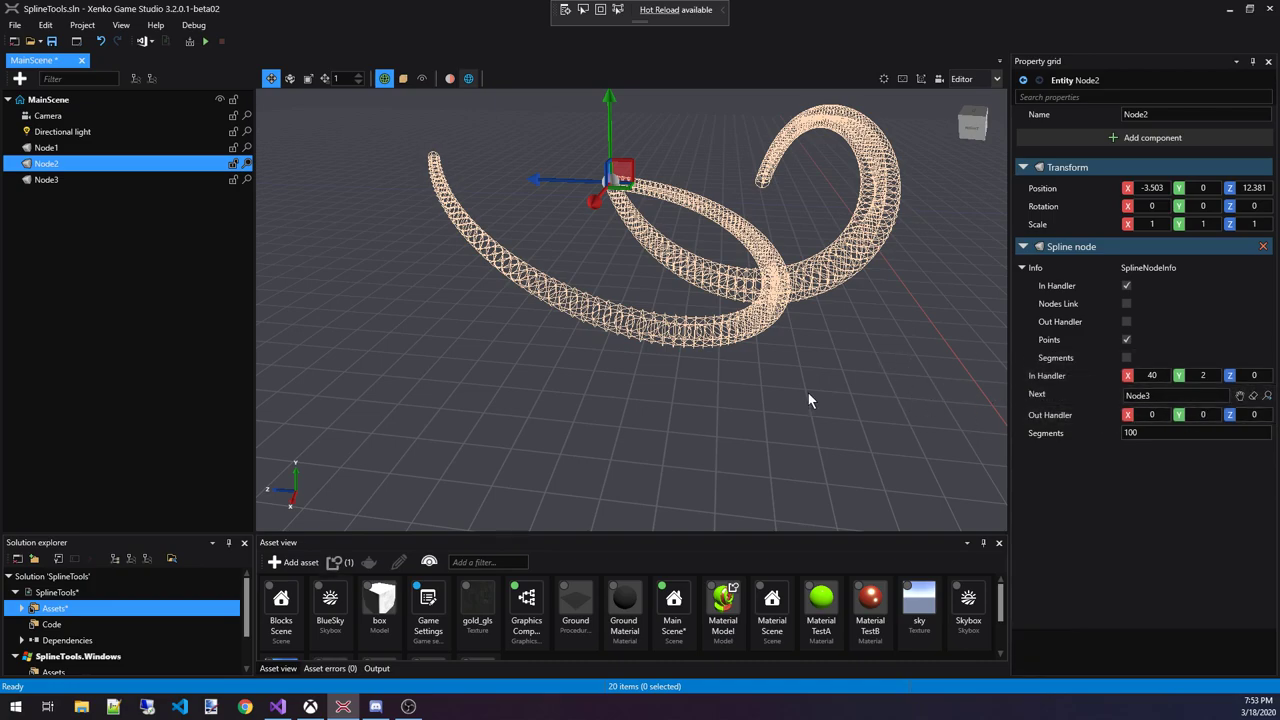
mouse_move(809, 400)
right_down()
mouse_move(824, 400)
mouse_move(790, 400)
mouse_move(815, 395)
mouse_move(800, 397)
right_up()
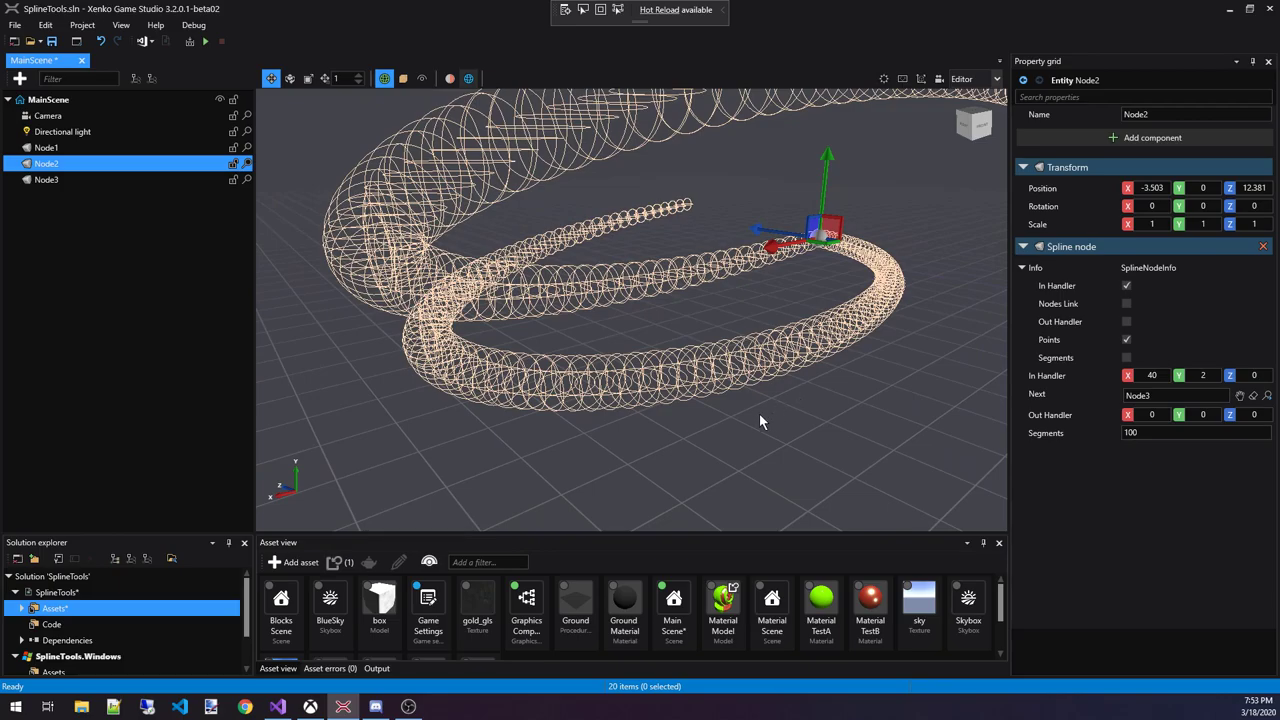
right_drag(759, 413, 760, 414)
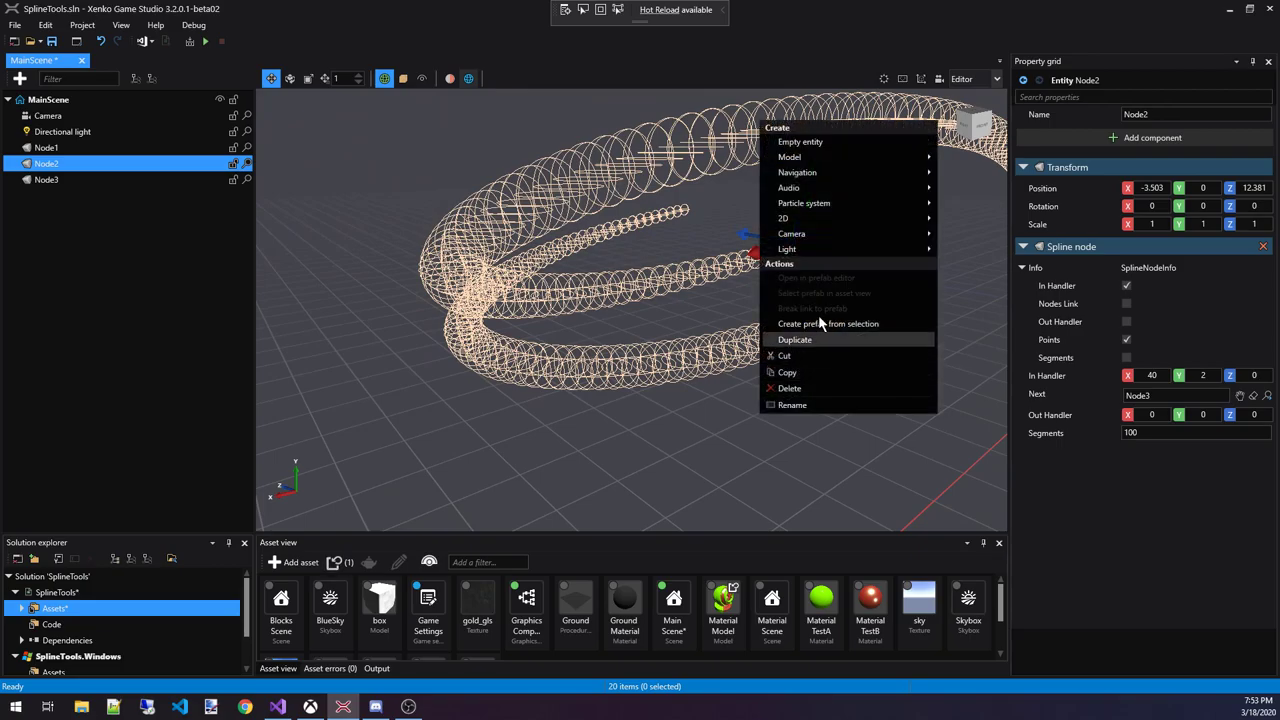
click(660, 432)
key(w)
mouse_move(660, 432)
right_down()
mouse_move(640, 426)
mouse_move(730, 434)
mouse_move(641, 441)
mouse_move(720, 390)
mouse_move(648, 400)
mouse_move(643, 430)
mouse_move(674, 437)
right_up()
key(d)
key(s)
Reposition Node2 below the ground plane at about X 0.94, Y -8.36, Z -9.60.
click(541, 195)
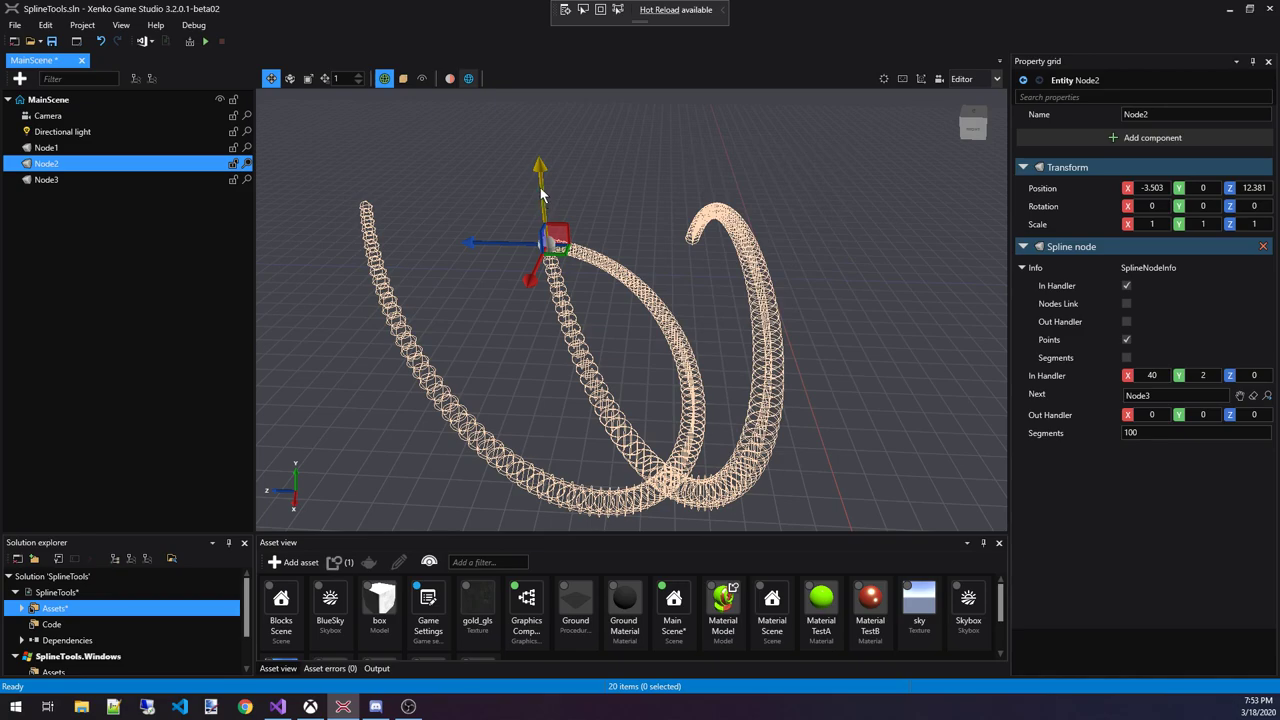
drag(543, 190, 694, 380)
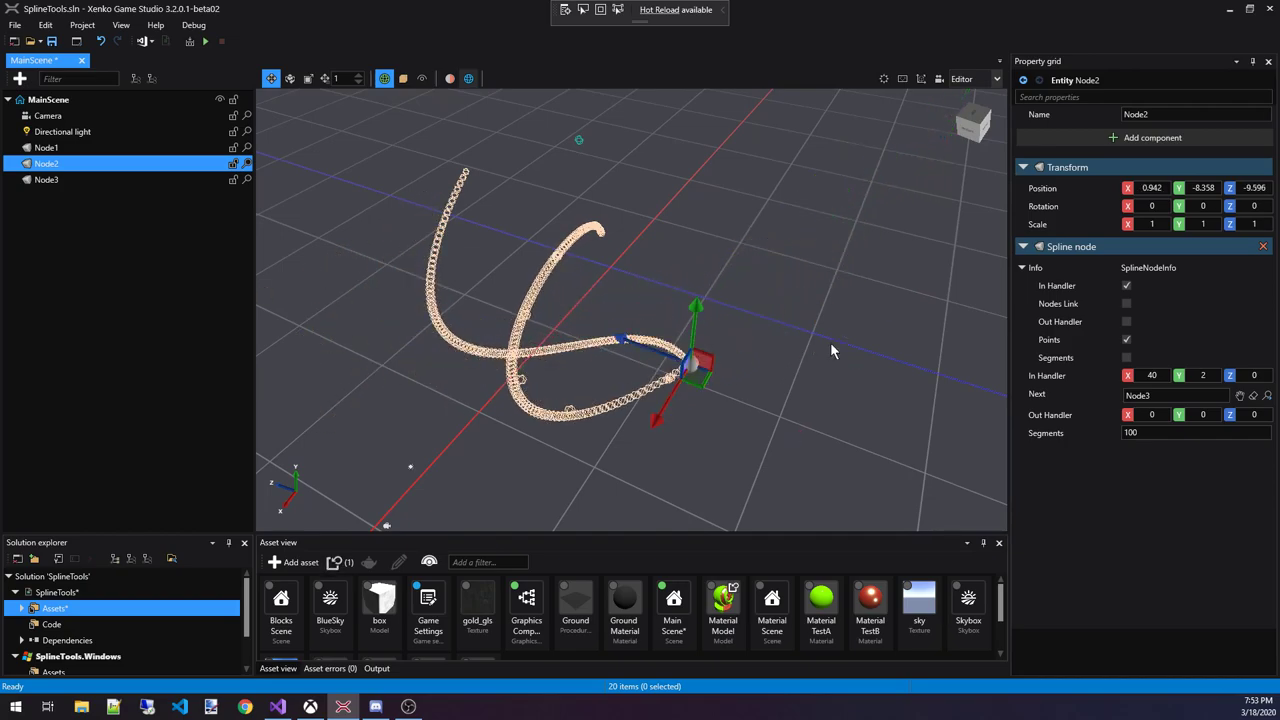
Set Node2's Out Handler to X 400 and Z 10 and view the stretched segment from farther away.
click(1152, 414)
text(400)
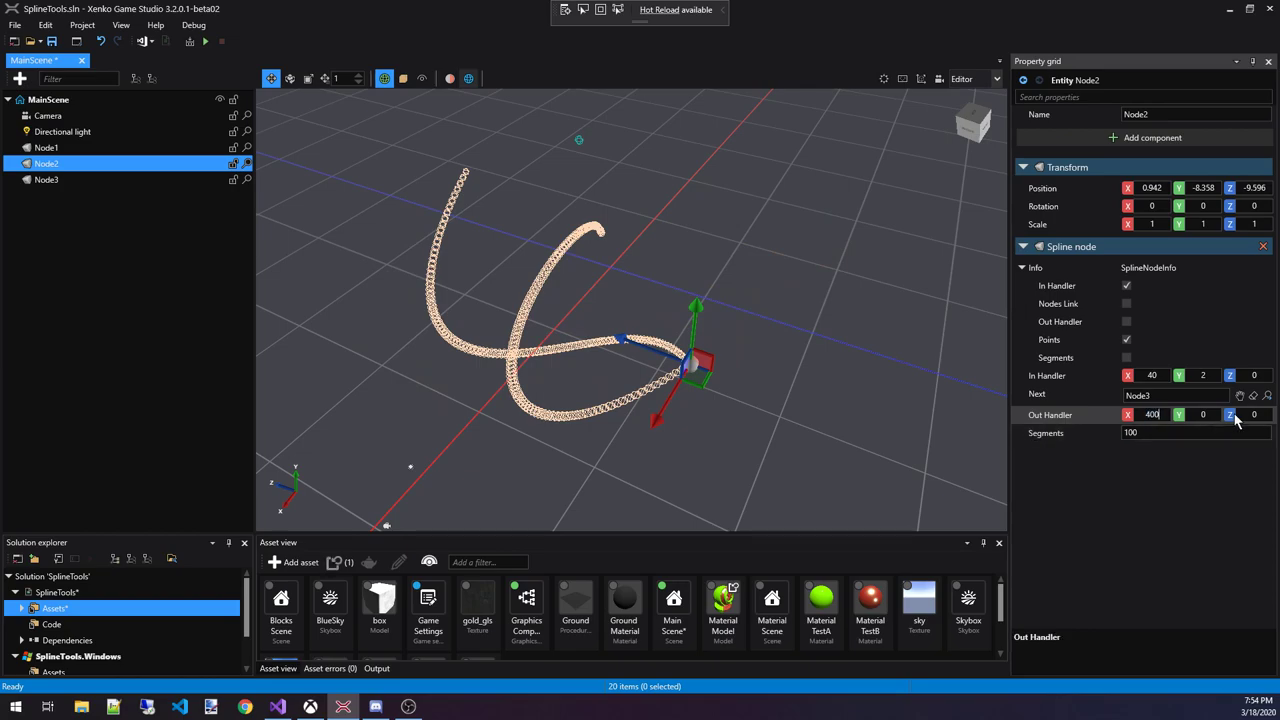
click(1251, 413)
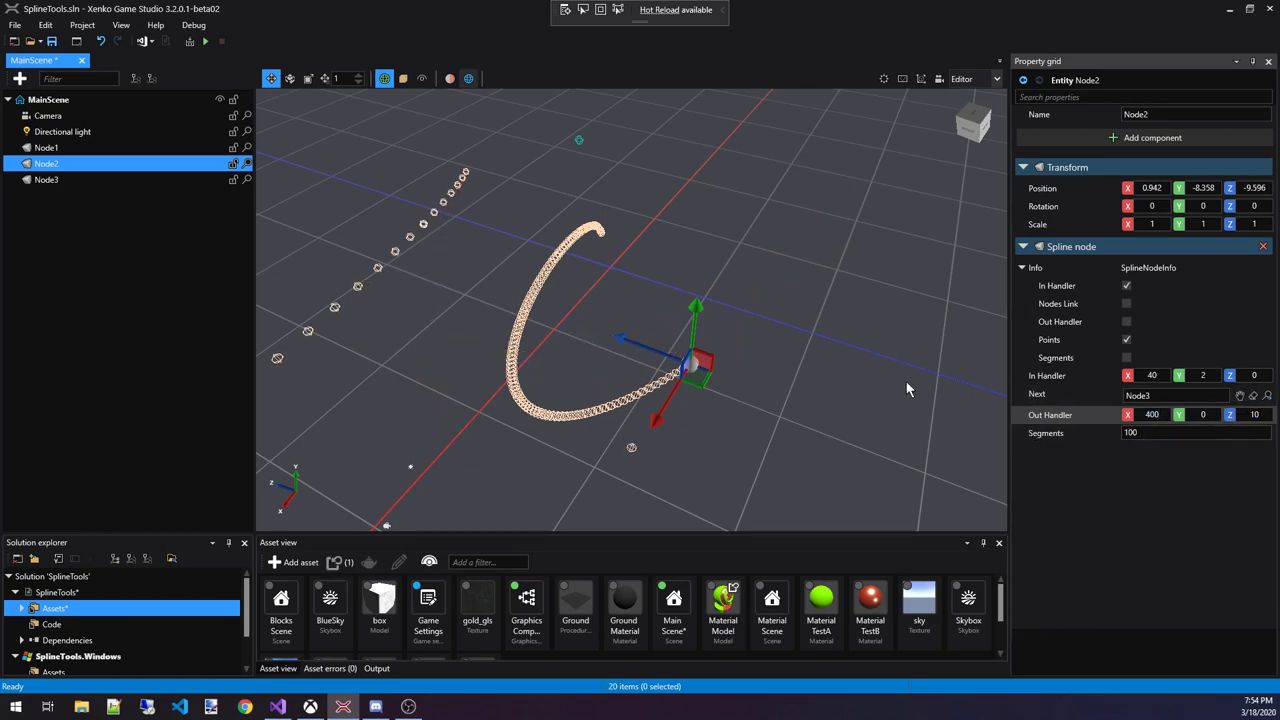
right_drag(812, 360, 680, 345)
key(s)
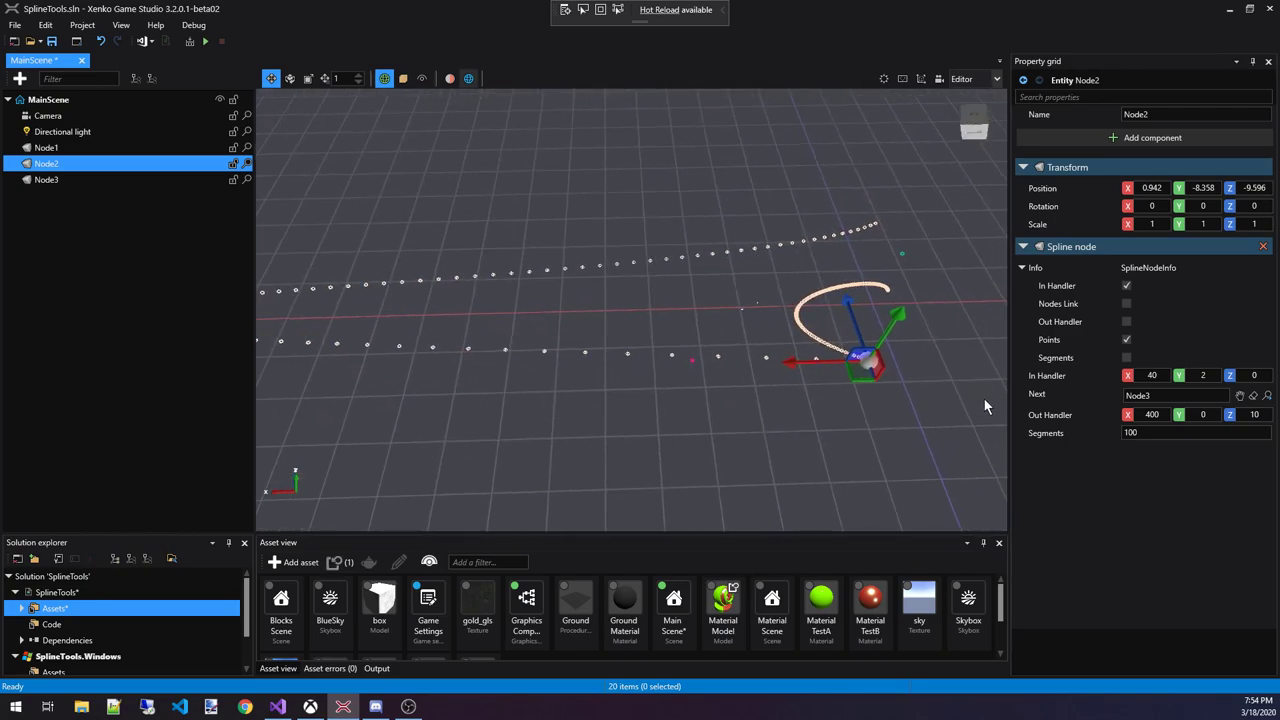
Reduce the X value of Node2's Out Handler to 20 and settle on -20.
click(1155, 415)
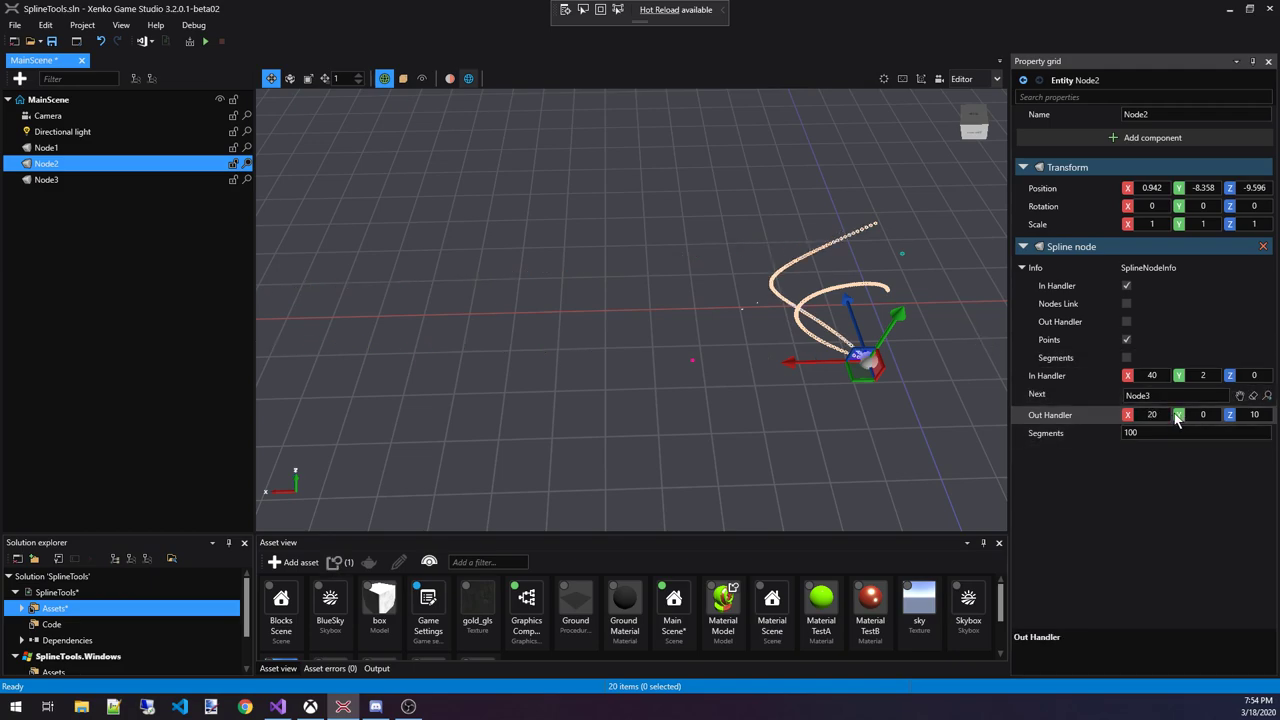
key(Return)
right_drag(846, 403, 903, 428)
right_drag(925, 342, 895, 340)
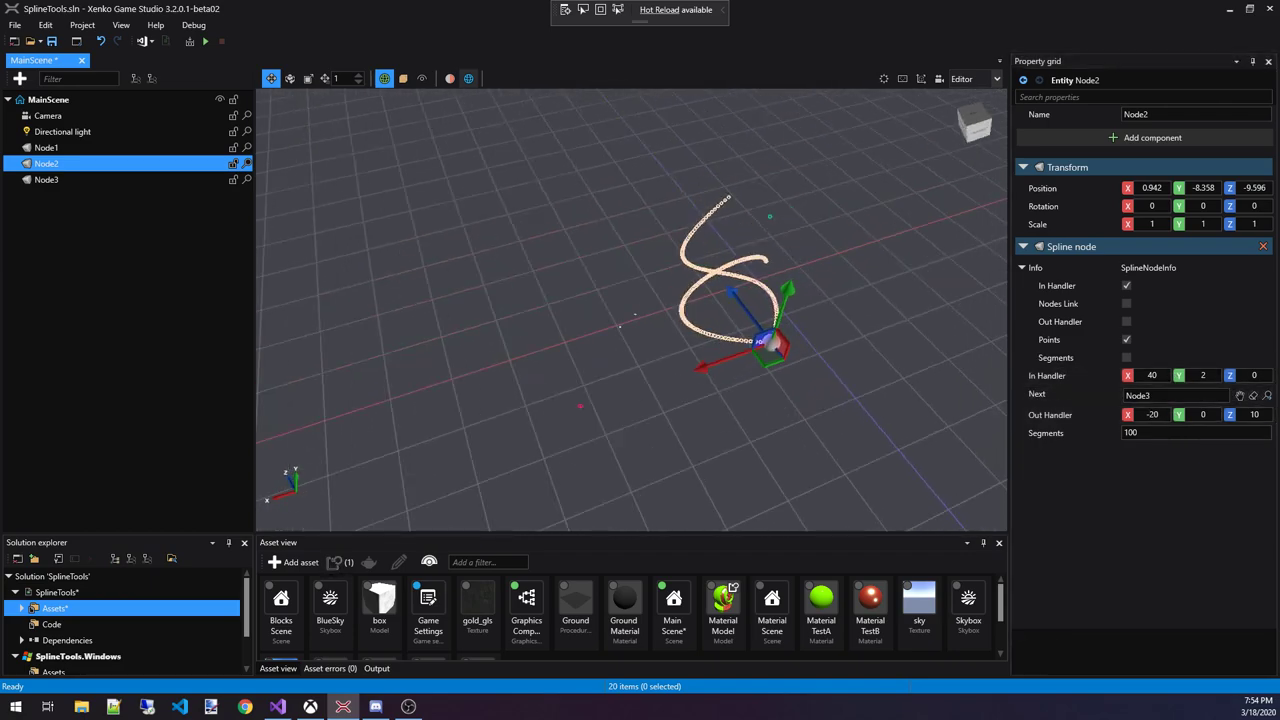